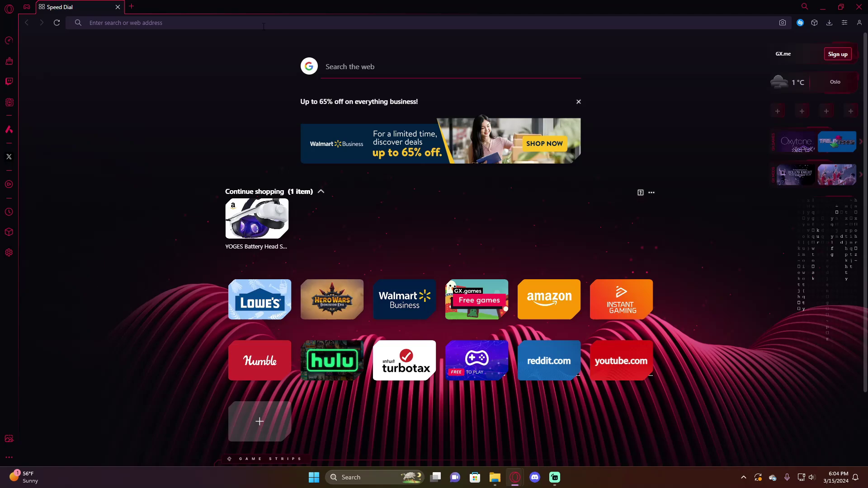
Search the web for "pixlr E", open the Pixlr E page and launch its photo editor
click(263, 22)
text(pix)
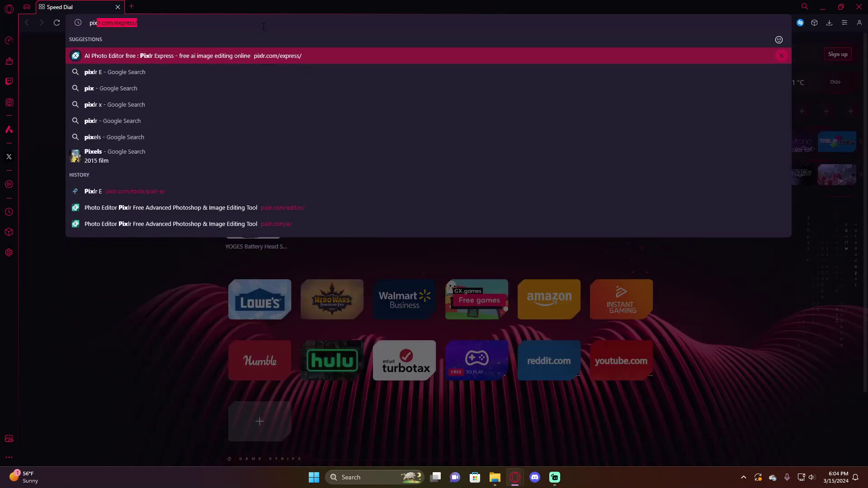
text(lr E)
key(Return)
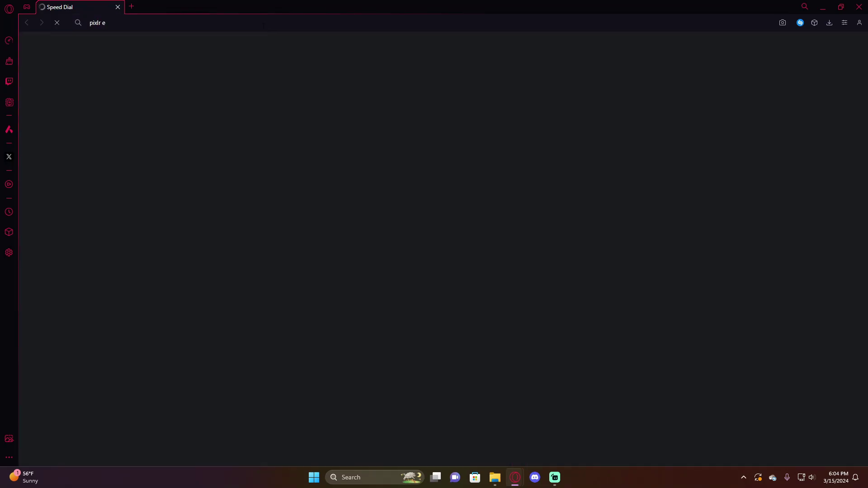
click(135, 143)
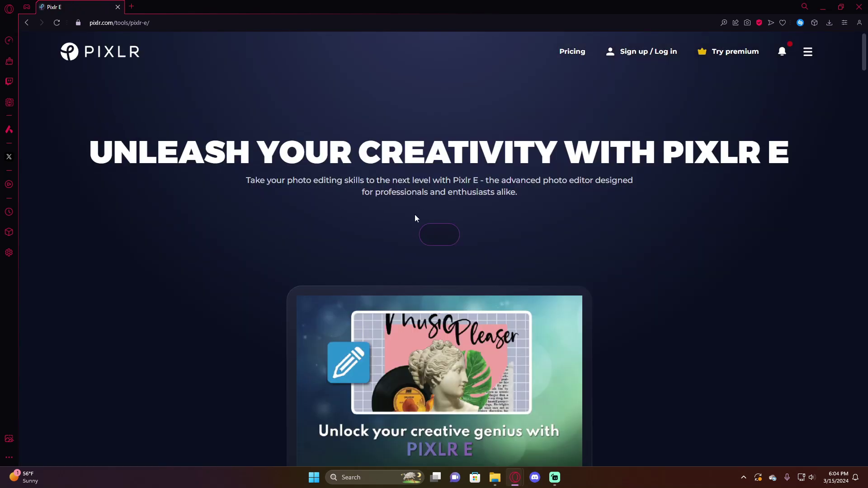
click(439, 236)
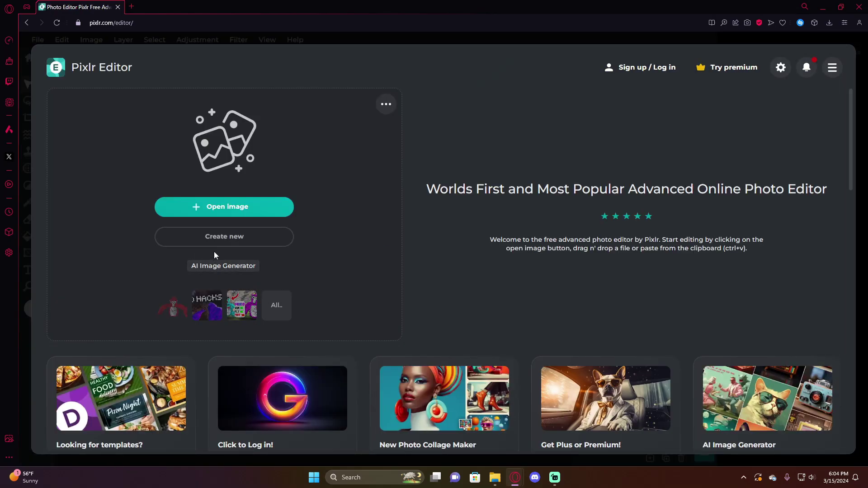
Create a new 1280 x 720 px canvas from the YouTube Thumbnail social preset
click(225, 238)
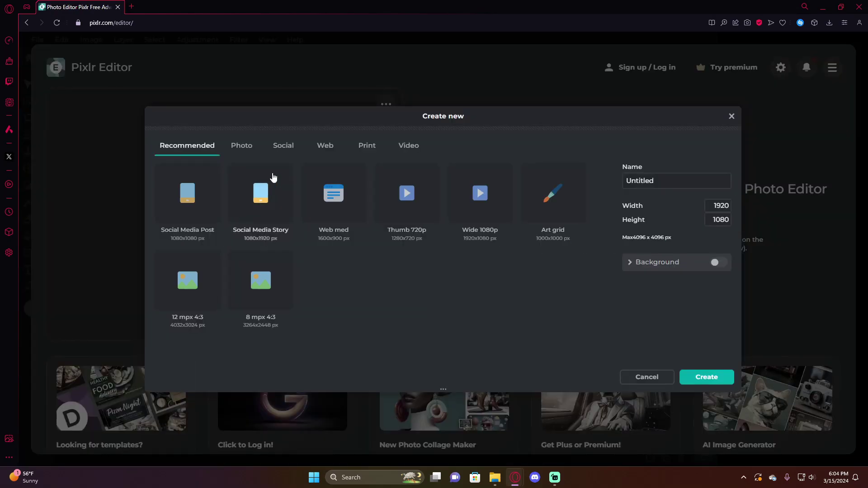
click(285, 149)
click(552, 282)
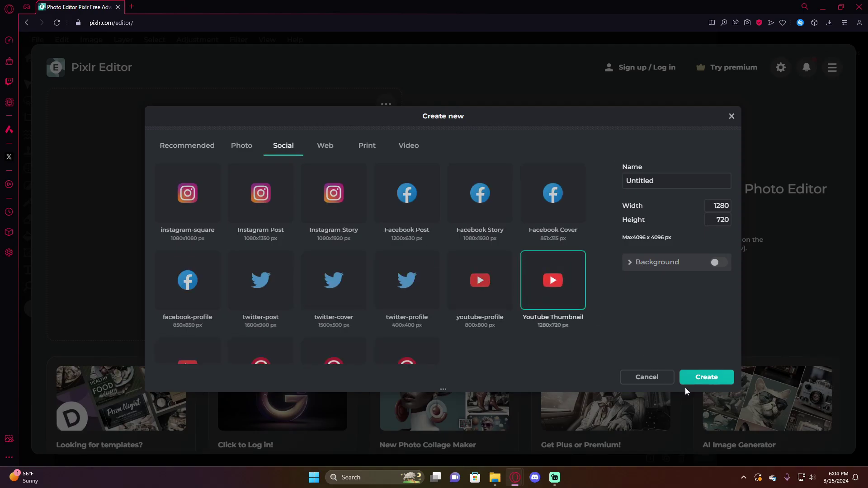
scroll(352, 235, down, 2)
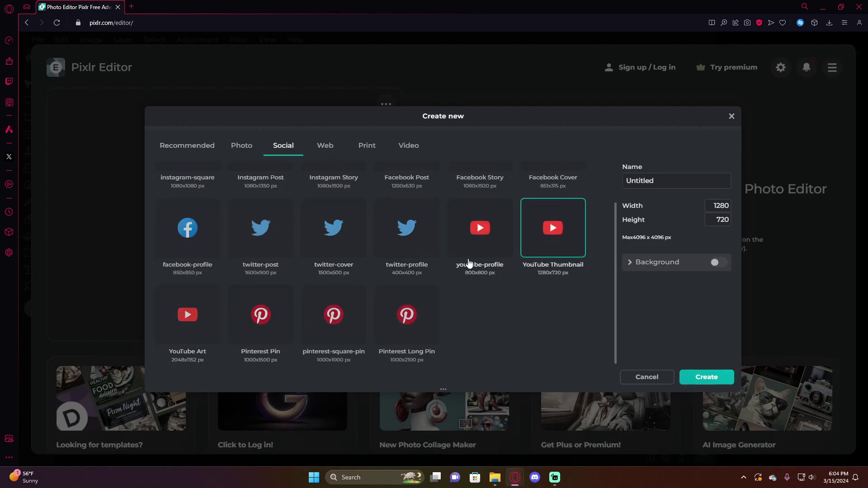
click(706, 377)
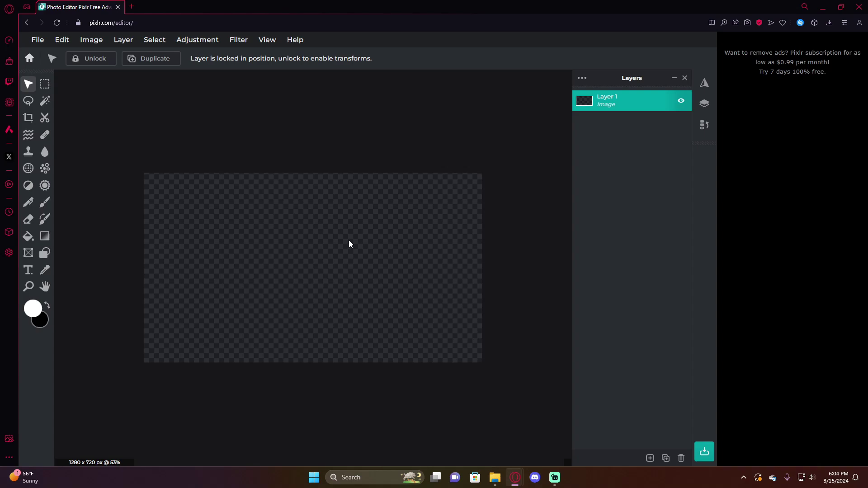
Paste the copied gorilla snapshot onto the canvas as a layer and move it to about X -336, Y -254
key(ctrl+v)
scroll(391, 266, down, 2)
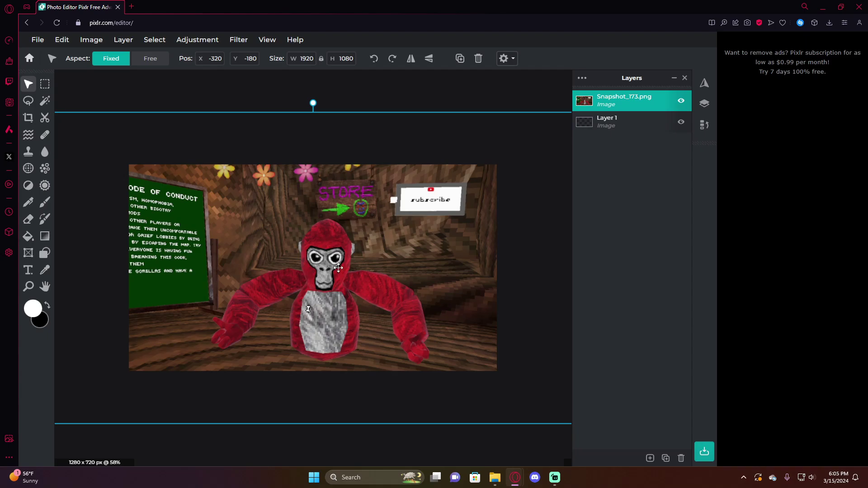
drag(399, 266, 394, 245)
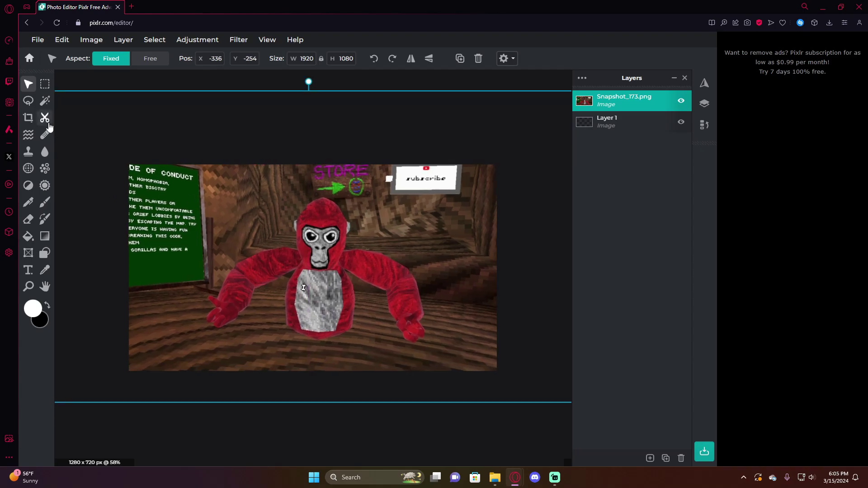
Cut out the gorilla from its background with the AI Auto cutout, and remove the leftover green sign with a rectangular mask
click(46, 119)
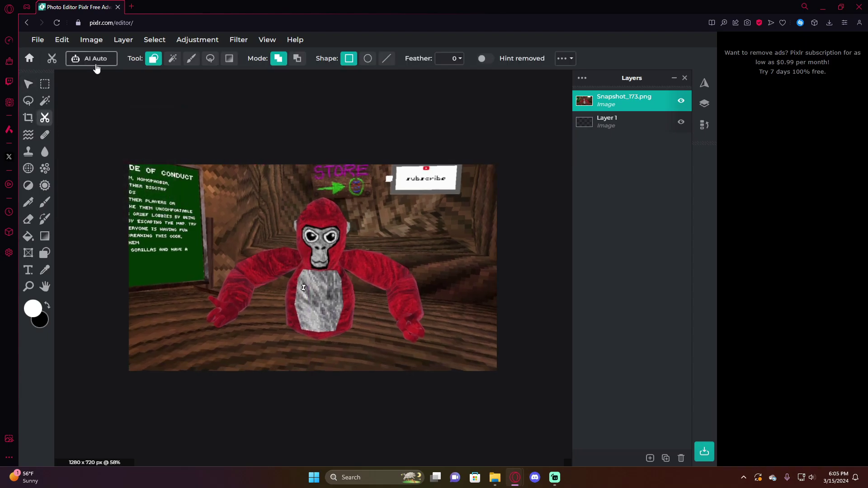
click(95, 59)
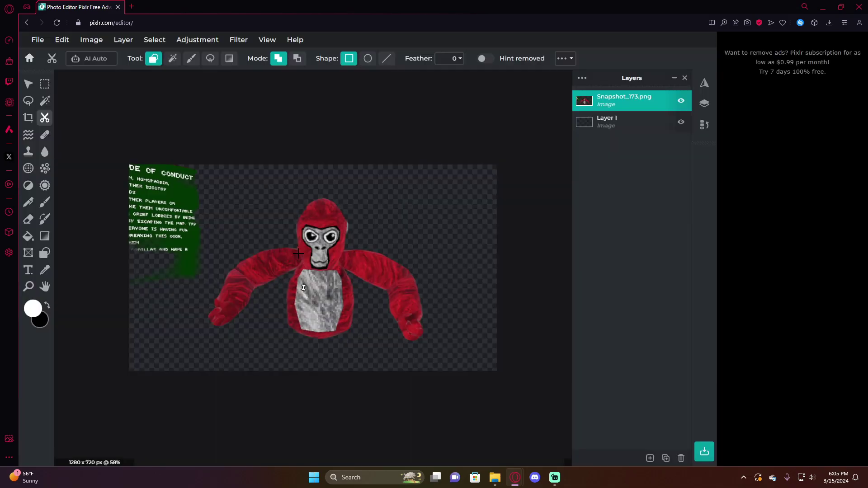
scroll(312, 333, up, 4)
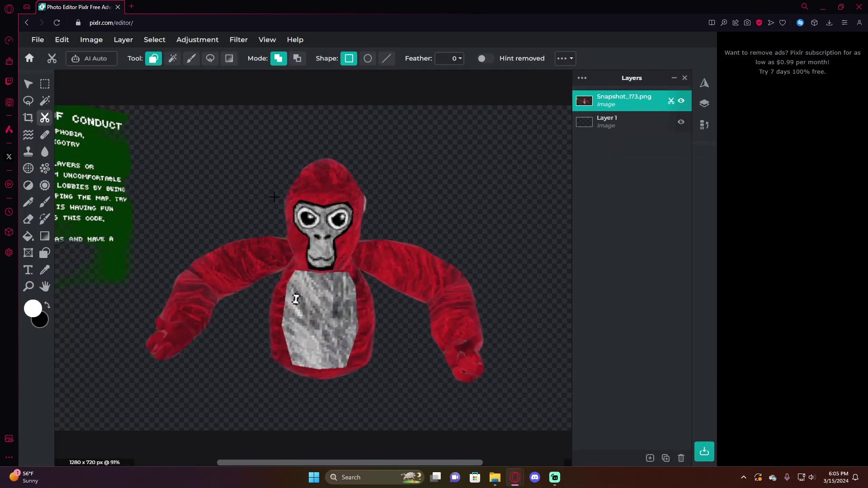
scroll(138, 128, down, 4)
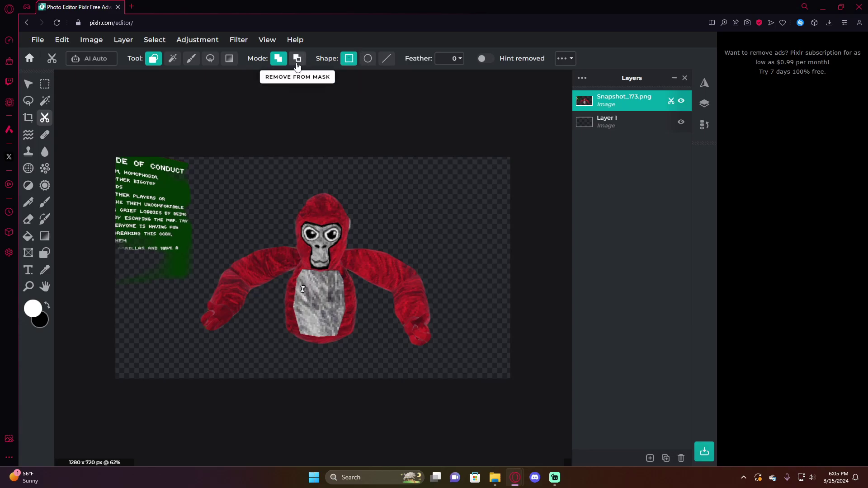
click(298, 63)
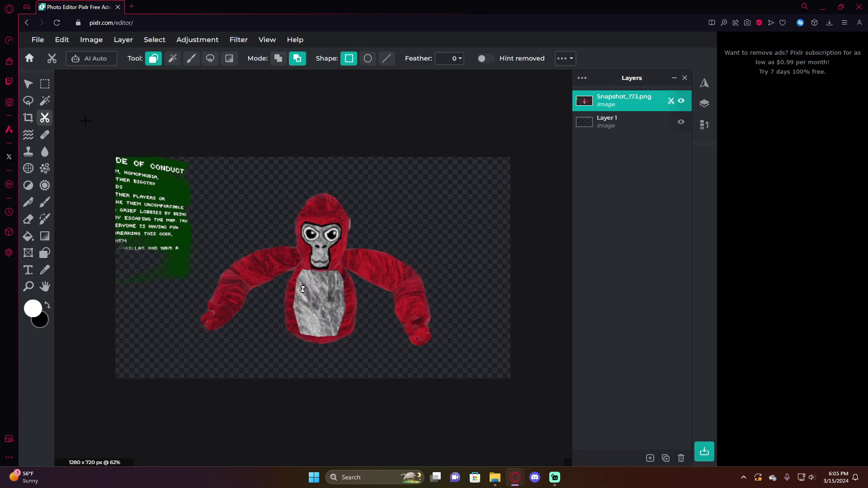
drag(200, 296, 200, 295)
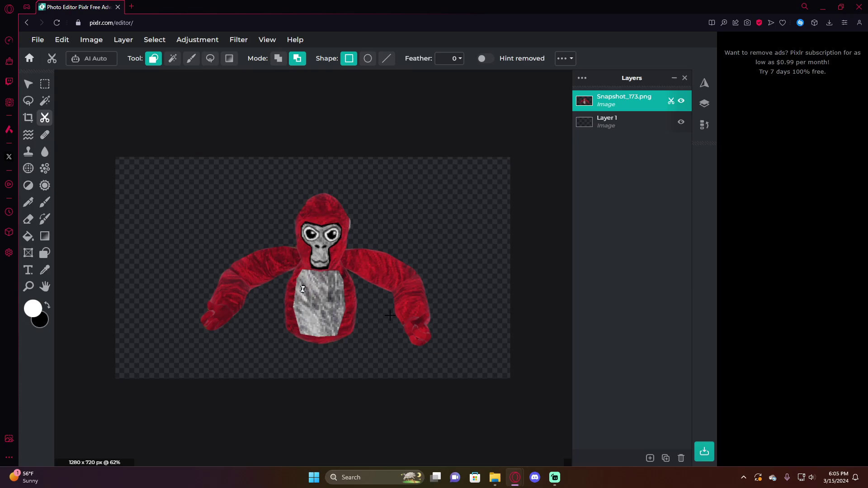
Restore the gorilla's missing ear beside the left edge of its head by adding a rectangular area to the cutout mask
scroll(410, 322, up, 5)
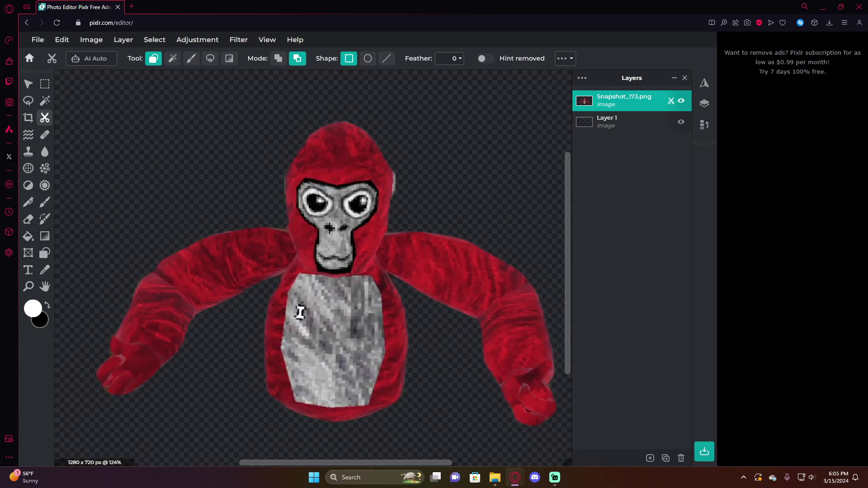
scroll(291, 171, up, 5)
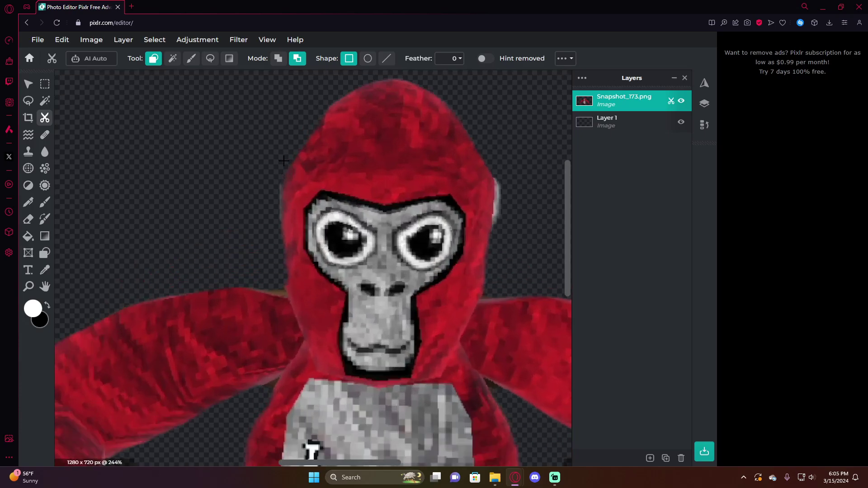
click(278, 58)
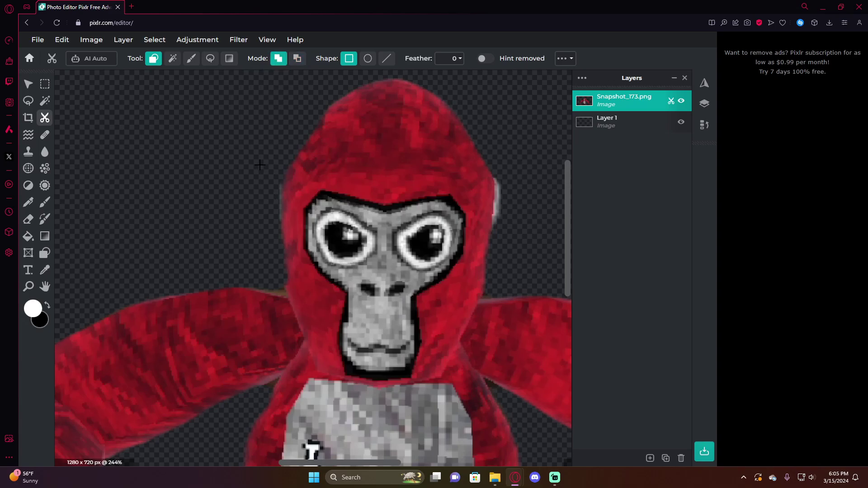
drag(280, 189, 318, 236)
scroll(260, 247, up, 4)
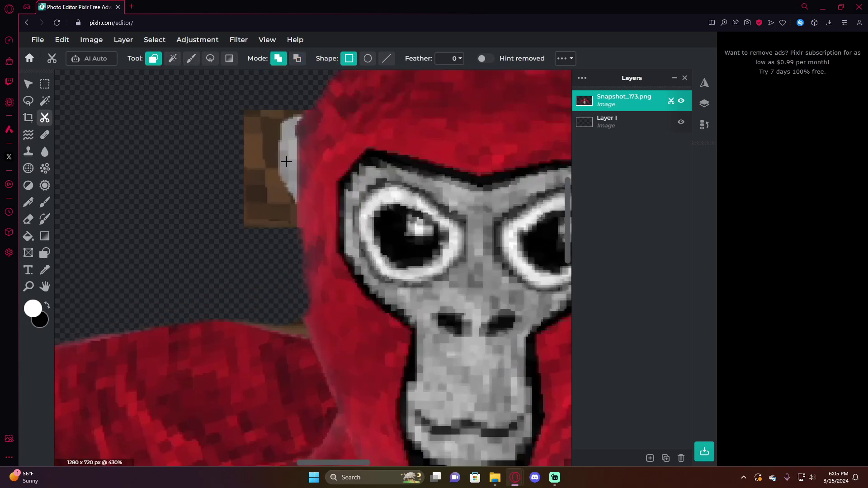
scroll(390, 187, down, 2)
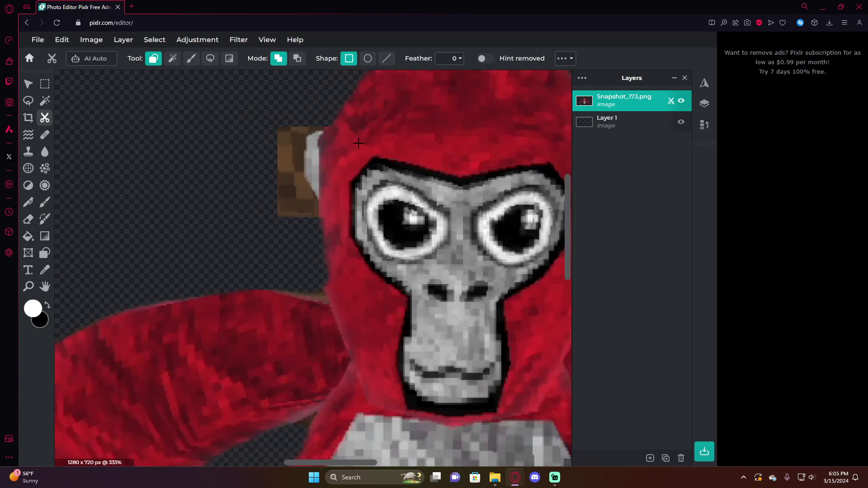
Erase the brown background around the restored ear with a remove-from-mask cutout brush at 10 px size and 0% softness
click(190, 59)
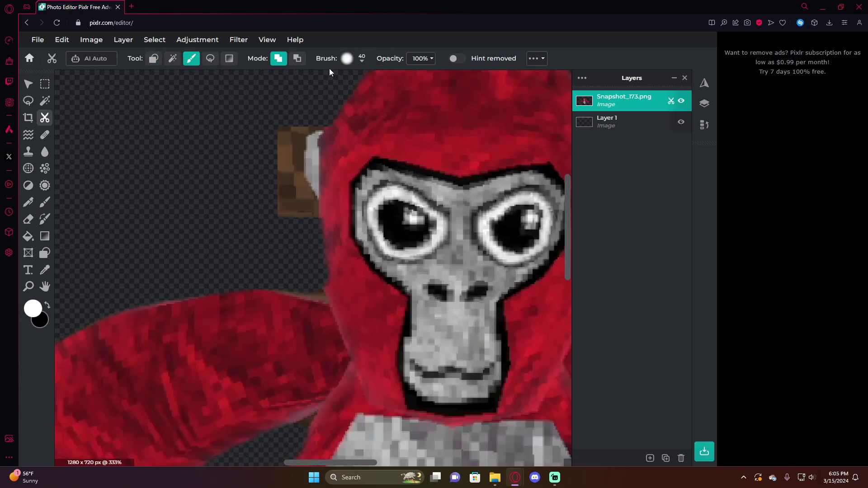
click(296, 59)
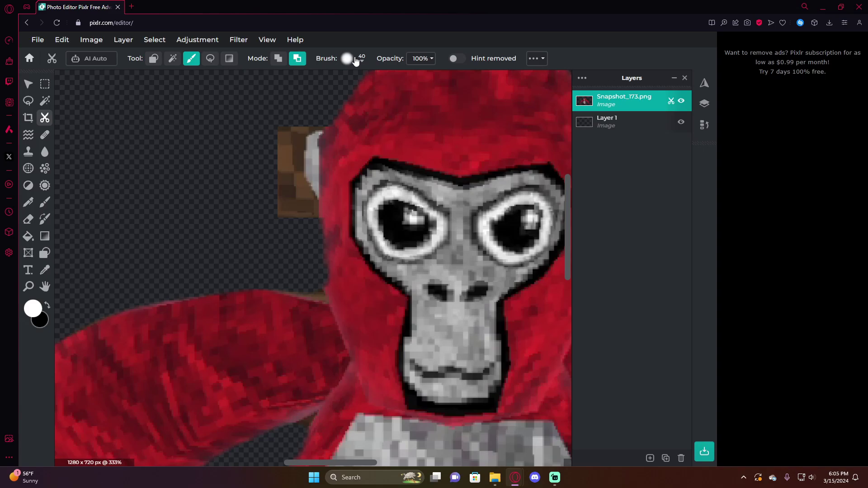
click(355, 60)
drag(369, 122, 322, 120)
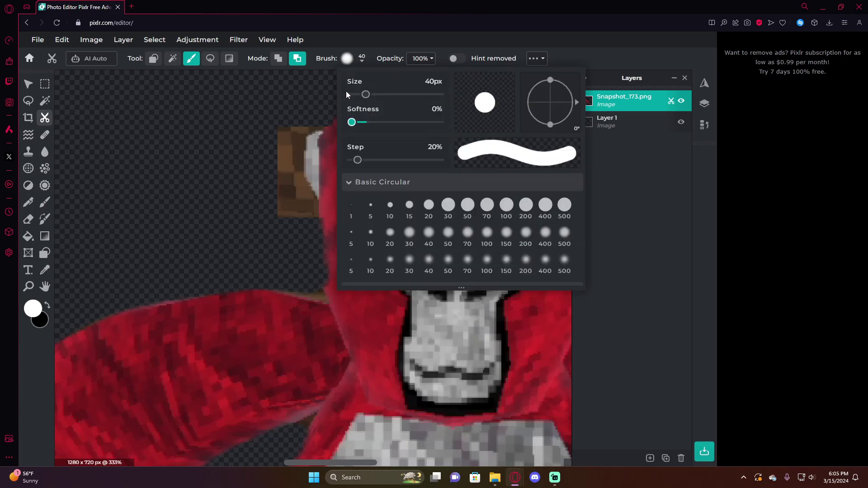
drag(359, 94, 356, 95)
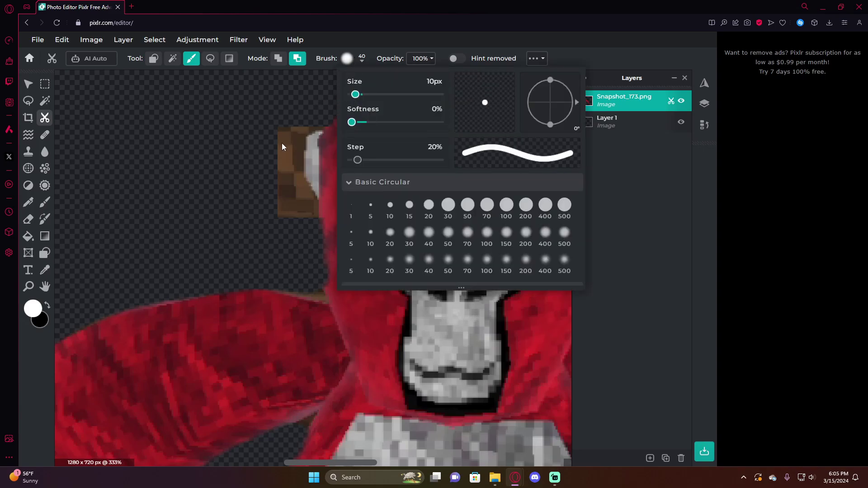
mouse_move(287, 129)
mouse_down()
mouse_move(311, 207)
mouse_move(293, 180)
mouse_move(295, 227)
mouse_move(291, 204)
mouse_up()
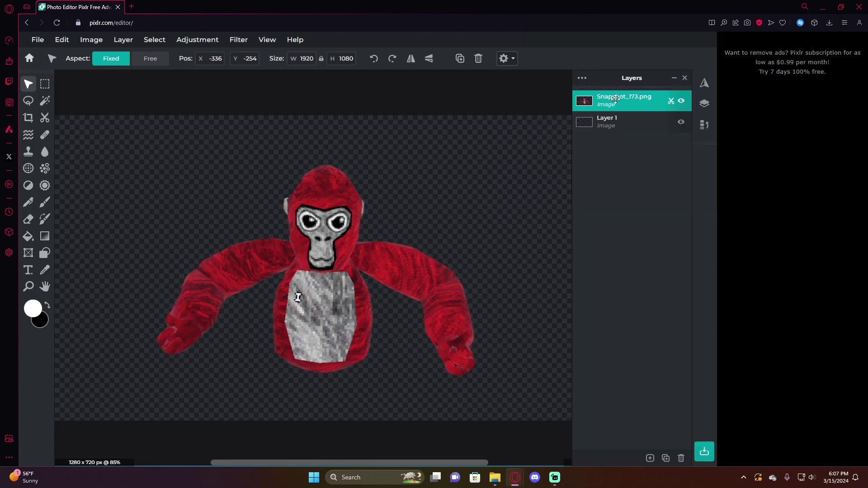
Rename the Snapshot_173.png layer as "red monke"
double_click(623, 121)
click(624, 99)
triple_click(497, 117)
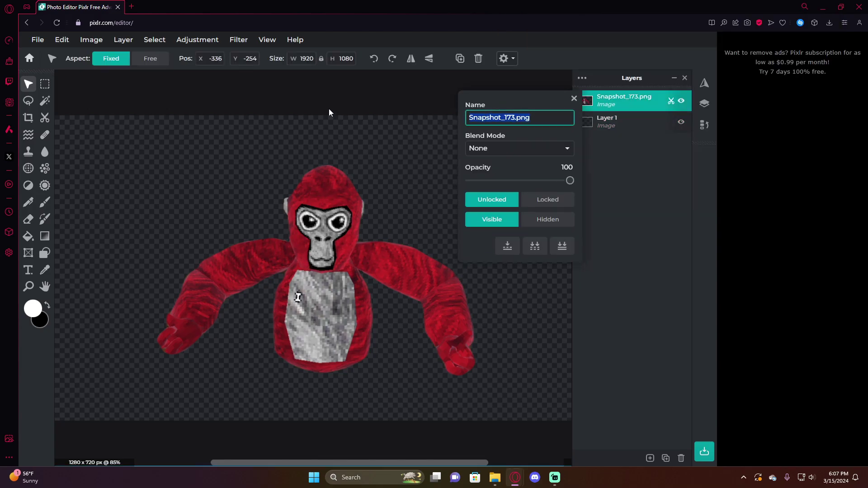
text(red monke)
key(Return)
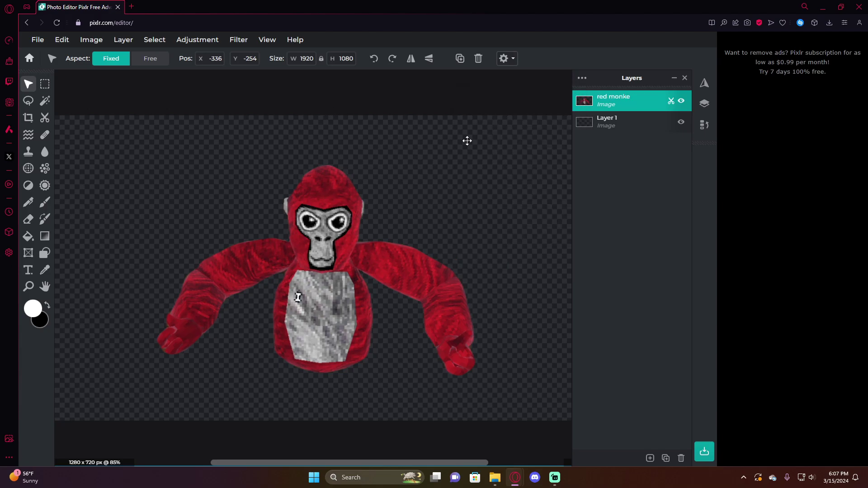
Duplicate the red monke layer and move the copy up and right of the original, to about X -37, Y -366
key(ctrl+c)
key(ctrl+v)
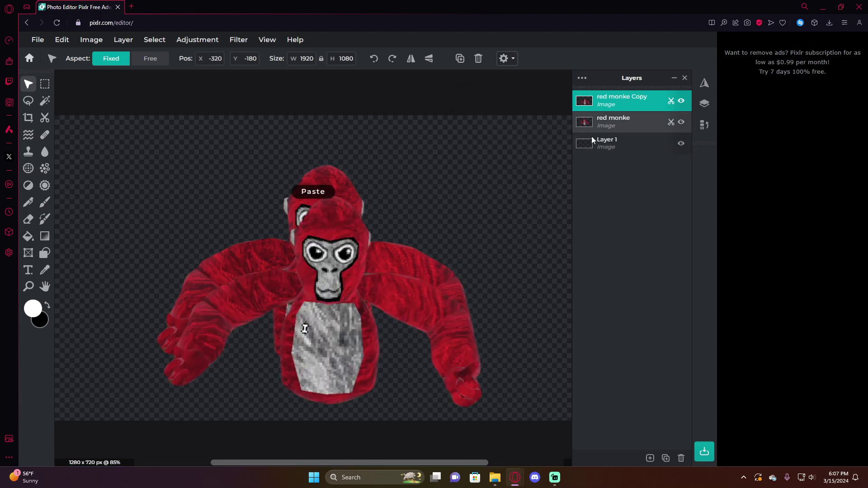
drag(436, 261, 552, 188)
scroll(119, 174, down, 2)
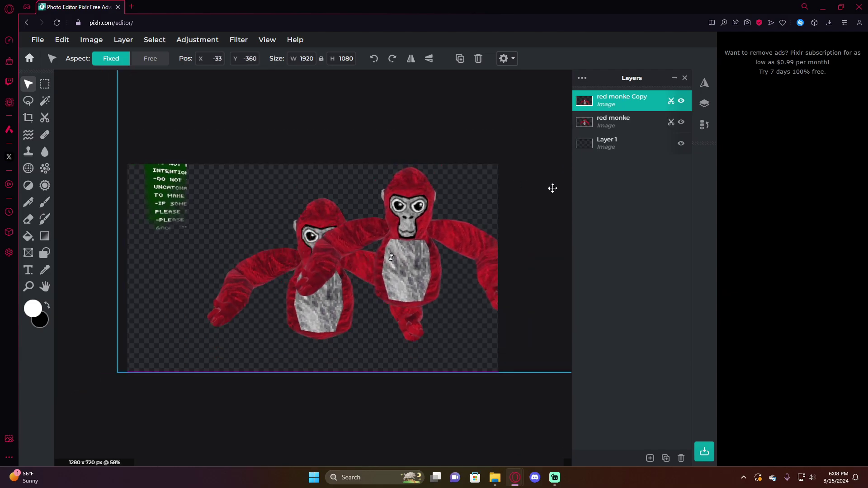
scroll(419, 264, up, 2)
scroll(501, 235, up, 1)
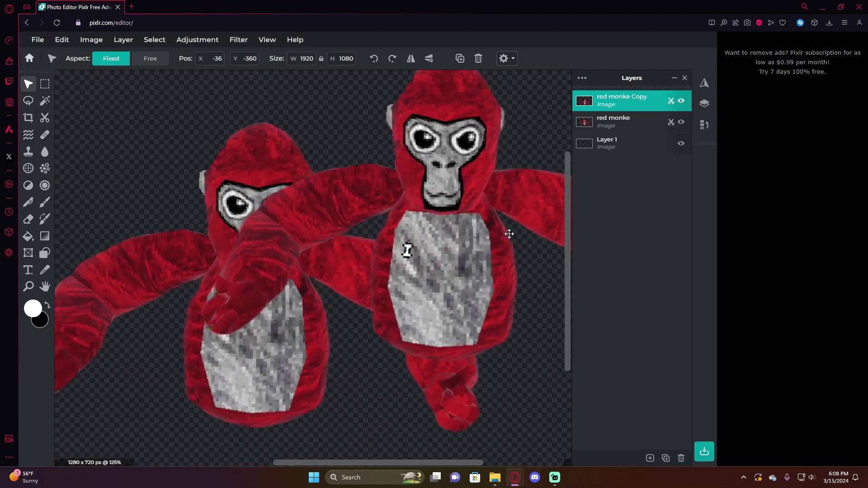
drag(508, 232, 526, 228)
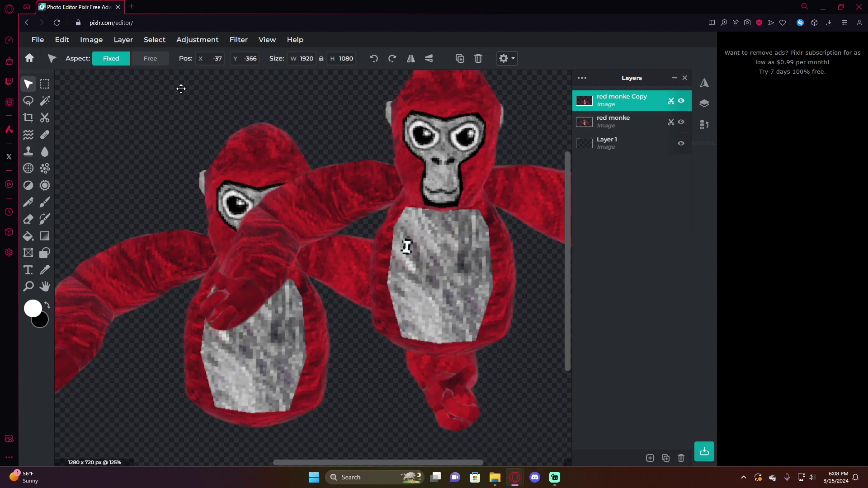
Cut away the red monke Copy layer with rectangular remove-from-mask shapes, keeping only a small strip of gray chest texture
click(45, 118)
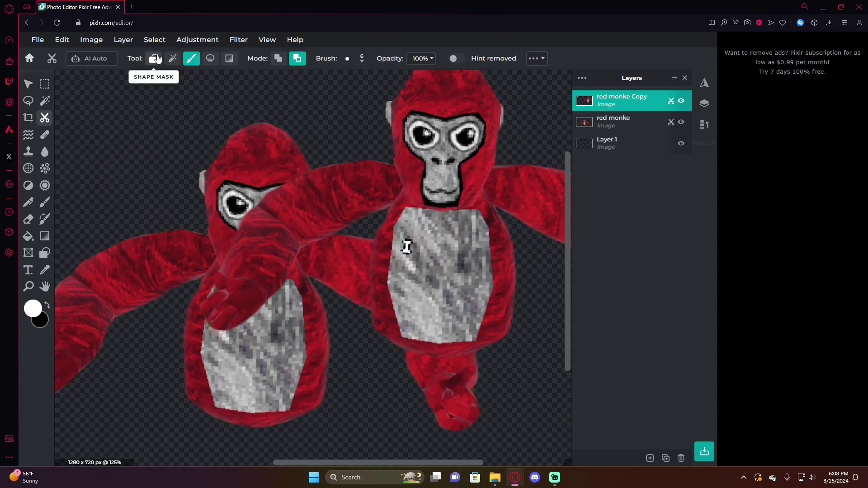
click(154, 59)
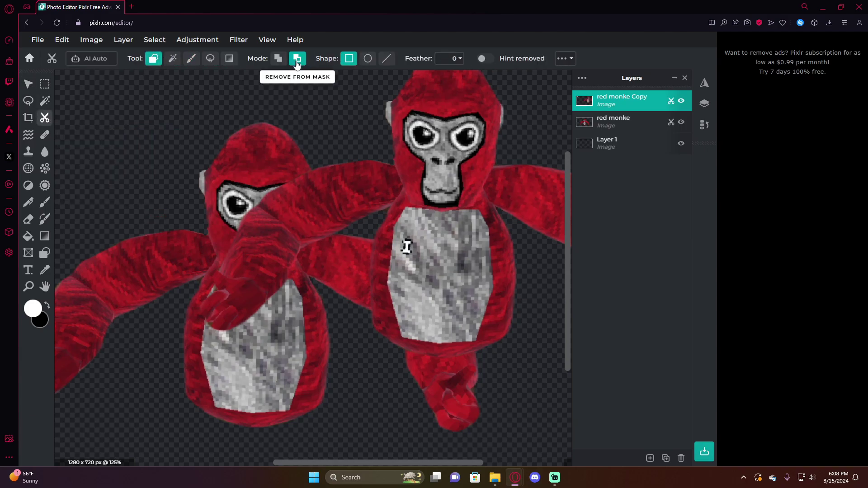
scroll(271, 181, down, 3)
drag(360, 318, 382, 318)
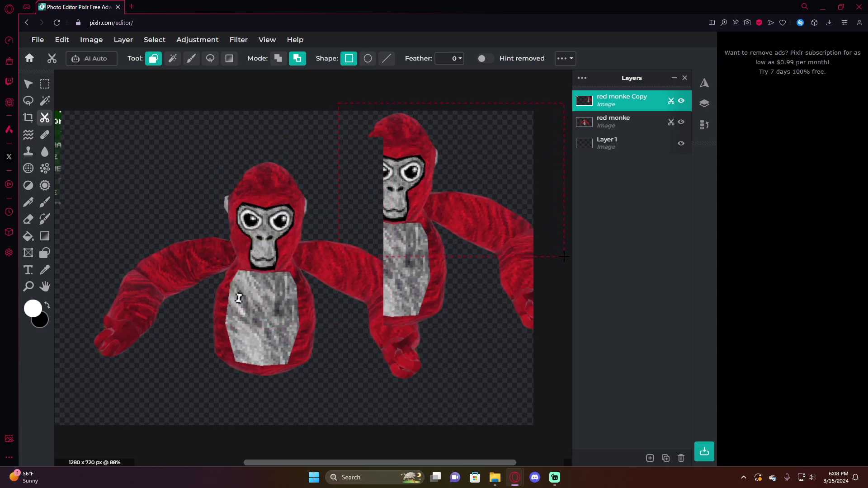
drag(564, 257, 564, 257)
drag(440, 236, 595, 254)
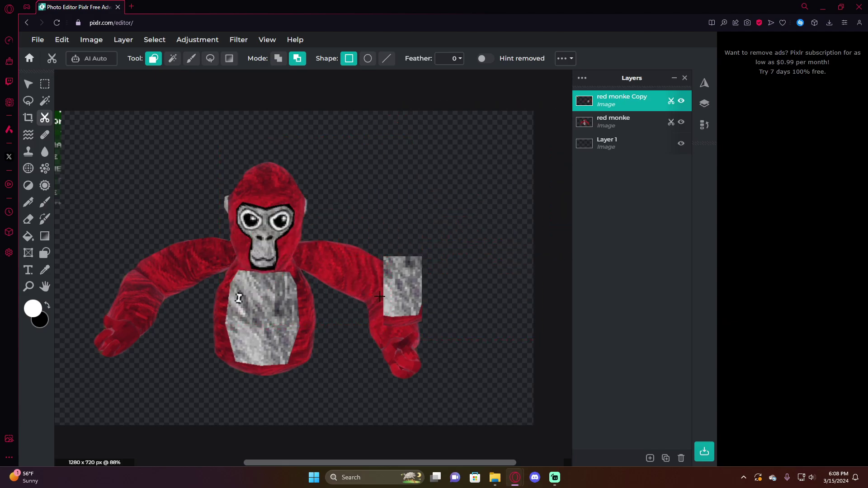
drag(380, 296, 493, 330)
drag(396, 245, 441, 315)
scroll(236, 308, up, 5)
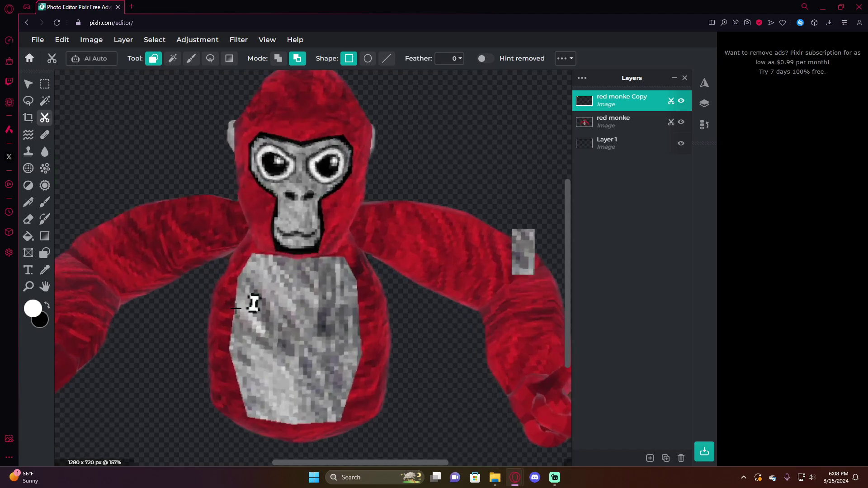
drag(575, 327, 575, 326)
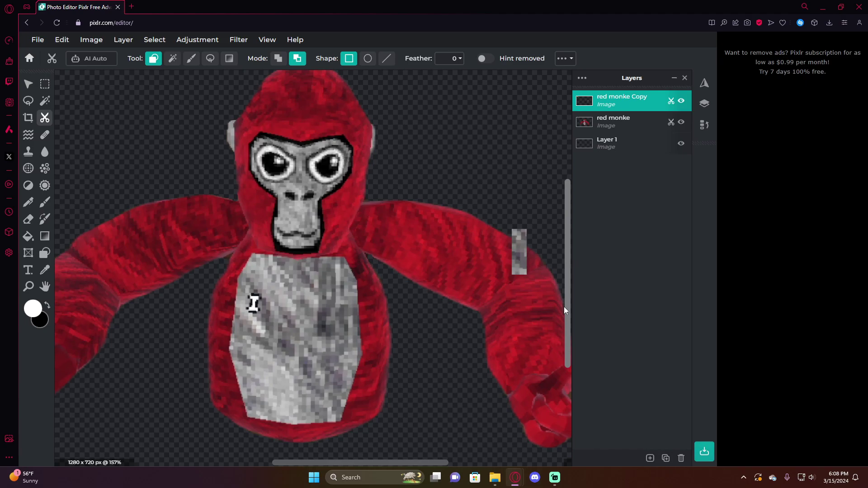
Cover the cursor mark on the gorilla's chest with the gray patch, scaling its layer to 1946 x 1095 and tilting it slightly clockwise
click(28, 82)
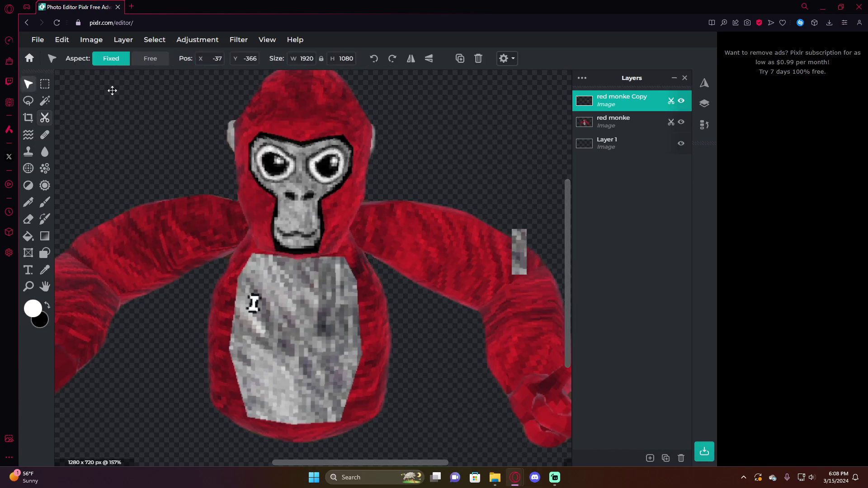
drag(477, 169, 240, 225)
scroll(271, 248, down, 5)
scroll(176, 331, down, 3)
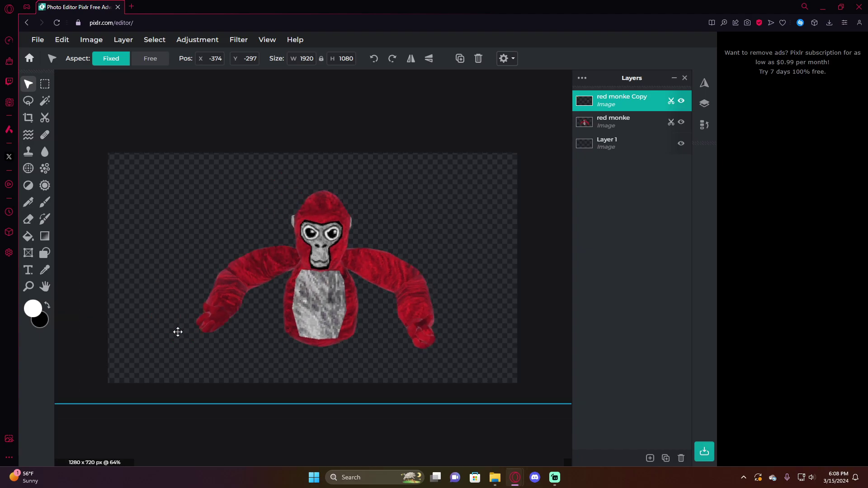
drag(62, 372, 56, 376)
drag(246, 291, 248, 287)
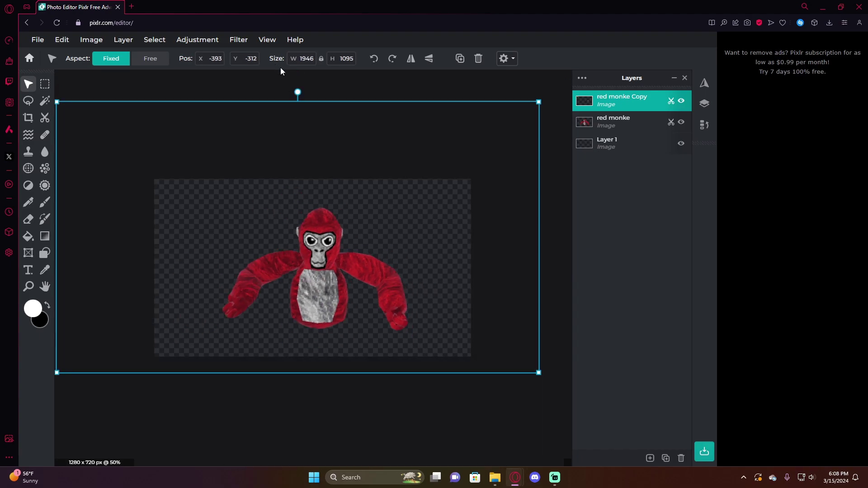
click(298, 90)
click(301, 103)
drag(298, 92, 323, 106)
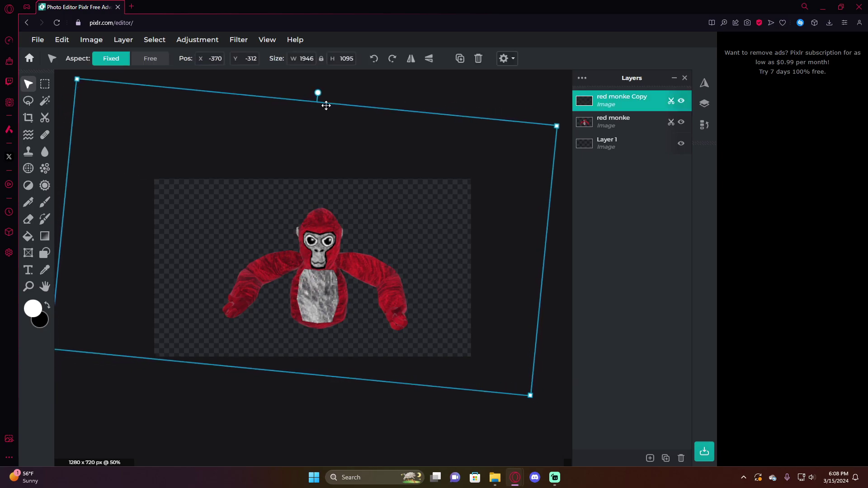
Clone gray chest texture over the patched area with the Clone stamp, using a 22 px brush at 100% opacity
scroll(359, 357, up, 6)
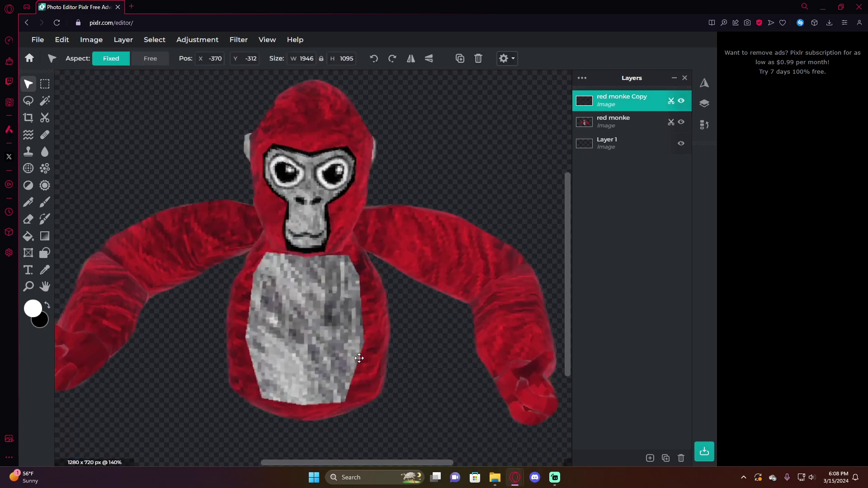
scroll(319, 252, up, 5)
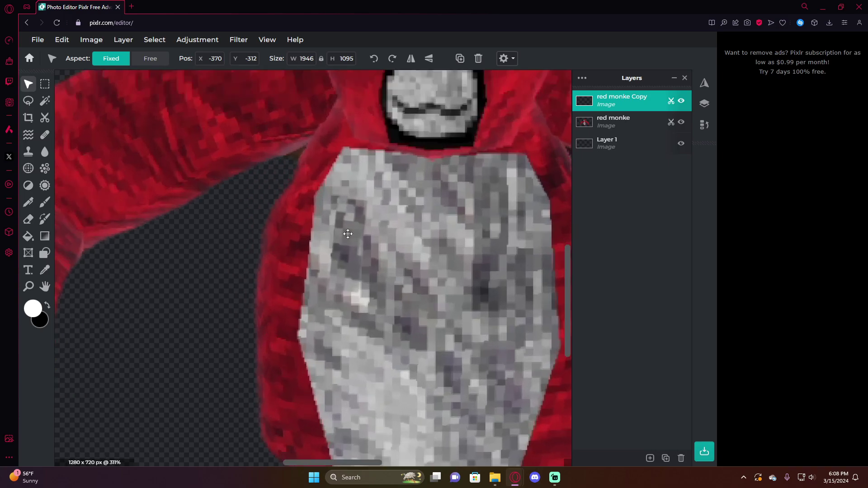
scroll(334, 220, down, 7)
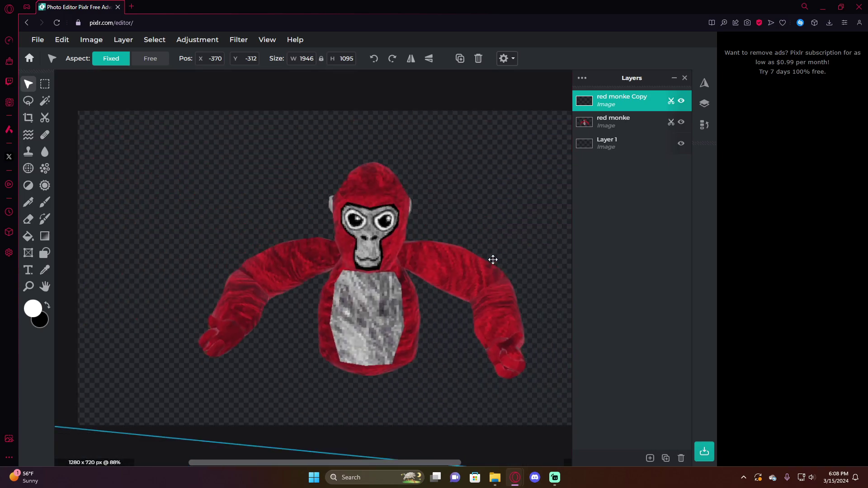
scroll(362, 250, up, 4)
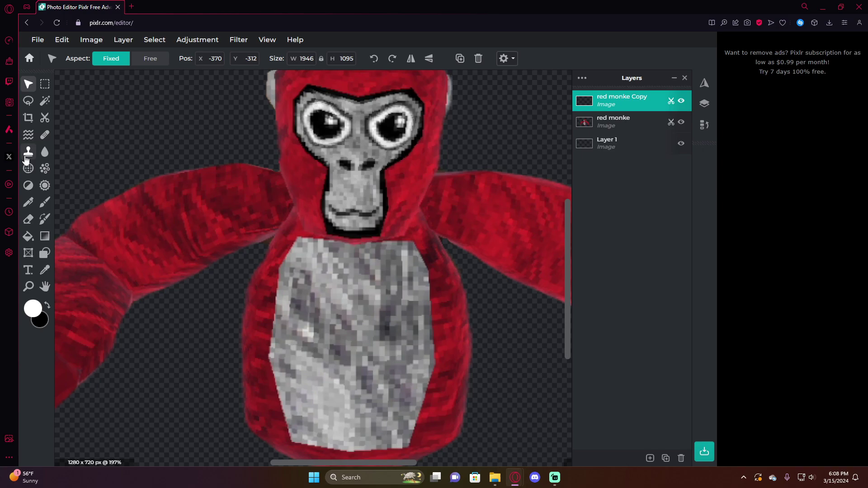
click(27, 156)
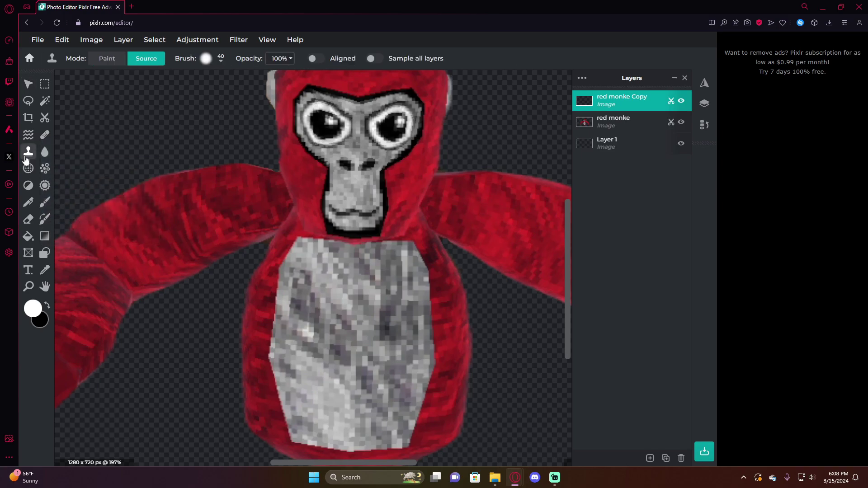
click(298, 275)
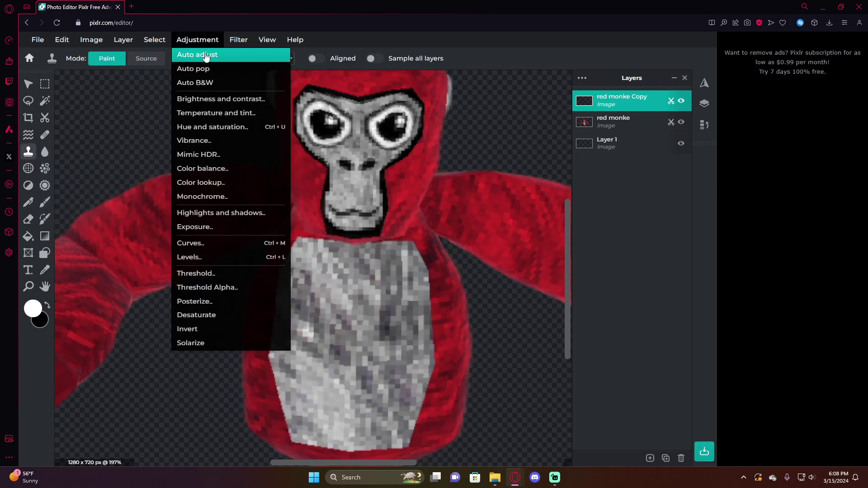
click(146, 59)
click(106, 58)
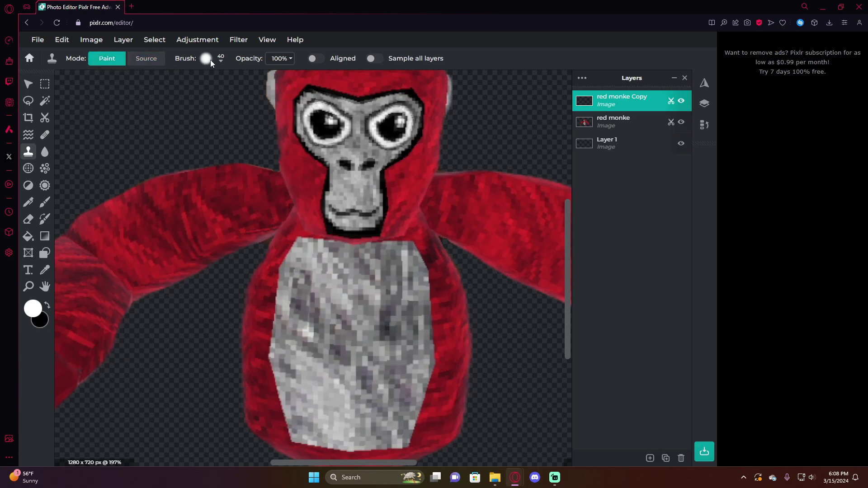
click(209, 58)
drag(224, 95, 219, 101)
click(304, 293)
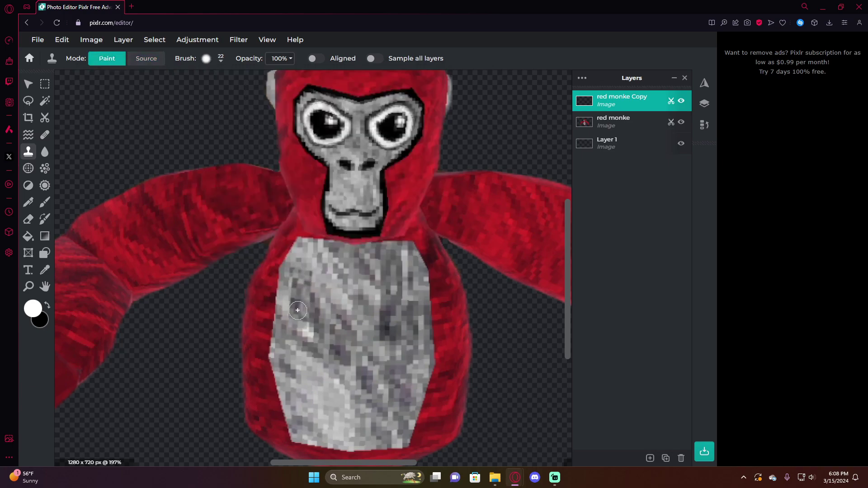
Merge the chest patch with the red monke layer and hide the resulting red monke Copy layer
scroll(329, 317, down, 2)
scroll(329, 318, down, 3)
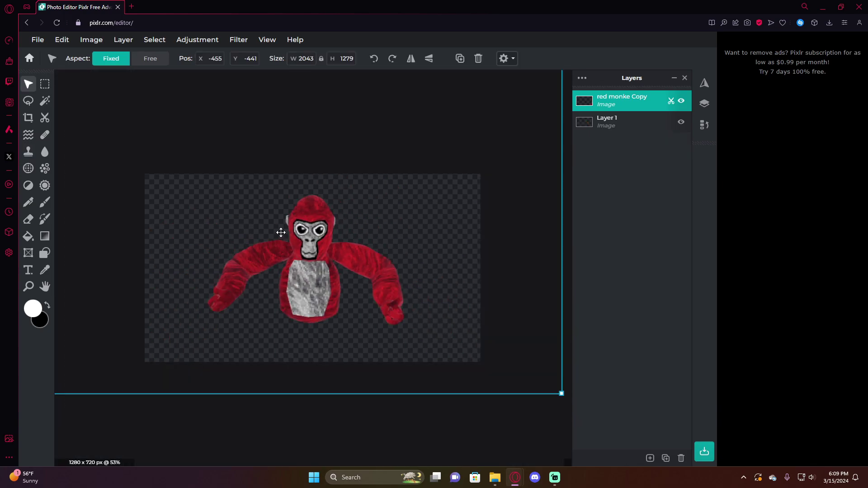
scroll(274, 281, up, 2)
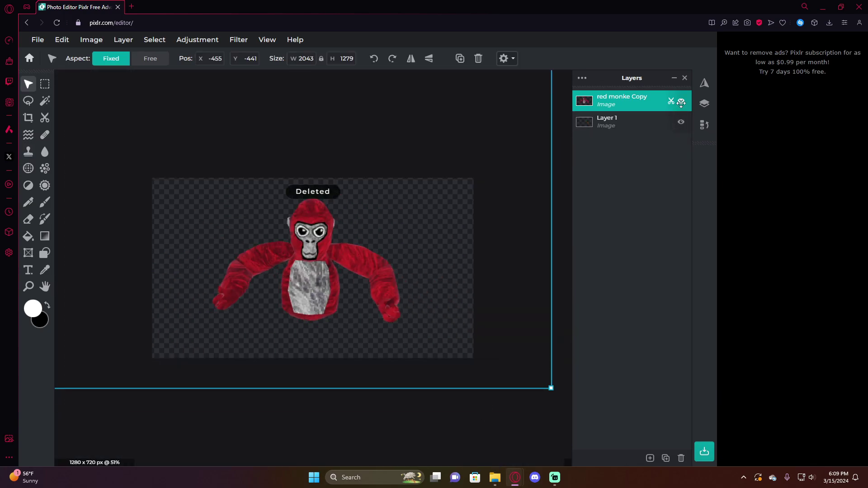
click(681, 101)
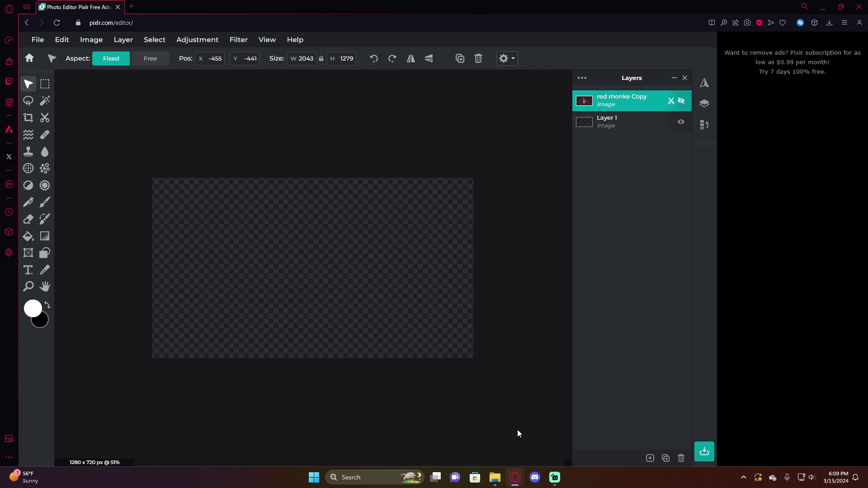
Add the Snapshot_175.png scenery image from the file explorer as a new layer
click(495, 477)
drag(706, 433, 98, 278)
click(492, 266)
scroll(450, 353, down, 3)
Scale the Snapshot_175.png background to 1479 x 832 and position it at X -100, Y -53 so it fills the canvas
drag(438, 312, 455, 270)
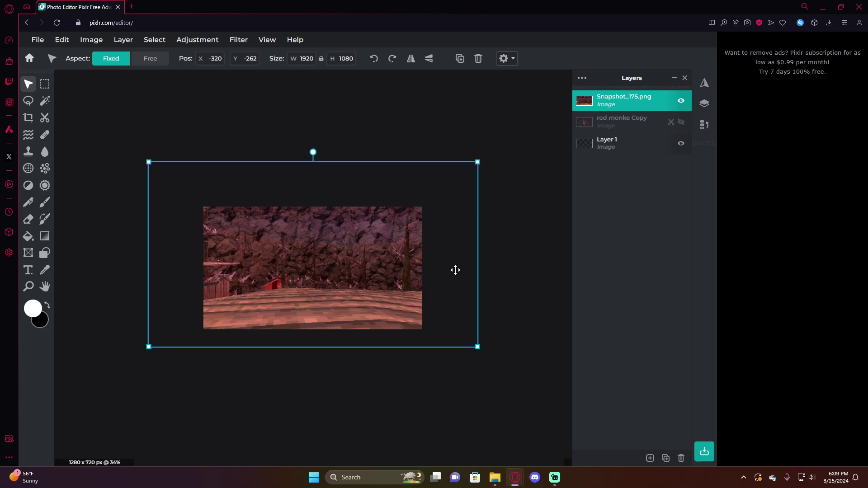
scroll(455, 270, down, 2)
drag(426, 193, 361, 235)
scroll(332, 268, up, 3)
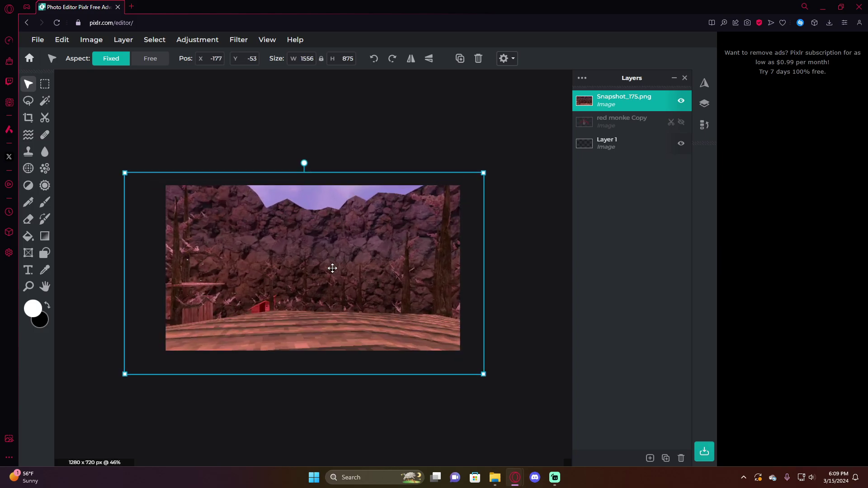
scroll(468, 290, up, 2)
scroll(470, 287, down, 2)
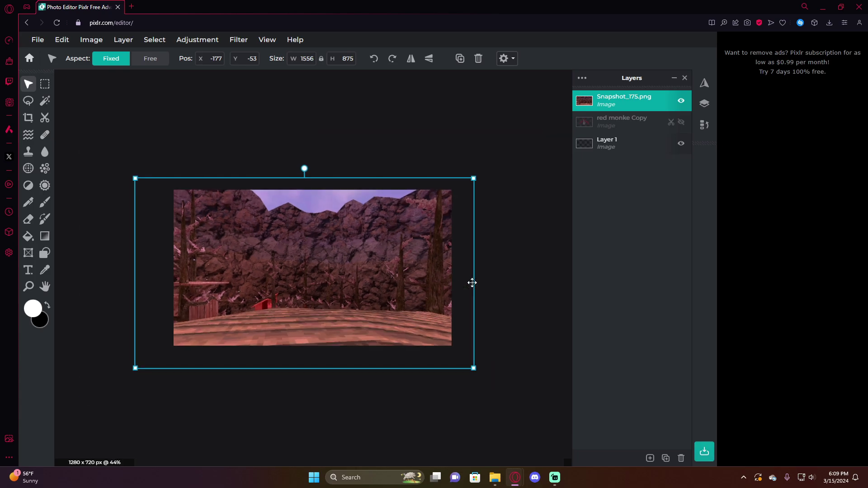
drag(138, 369, 157, 367)
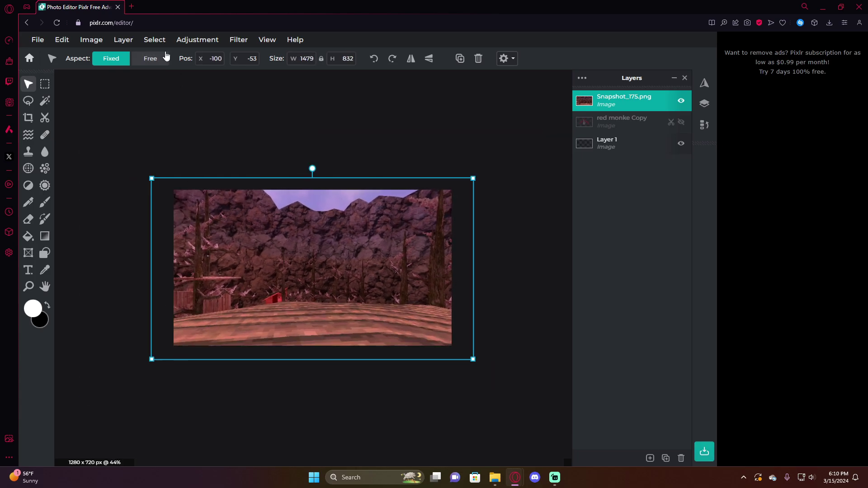
Darken the Snapshot_175.png background by applying a brightness of -69 and a contrast of 20
click(199, 41)
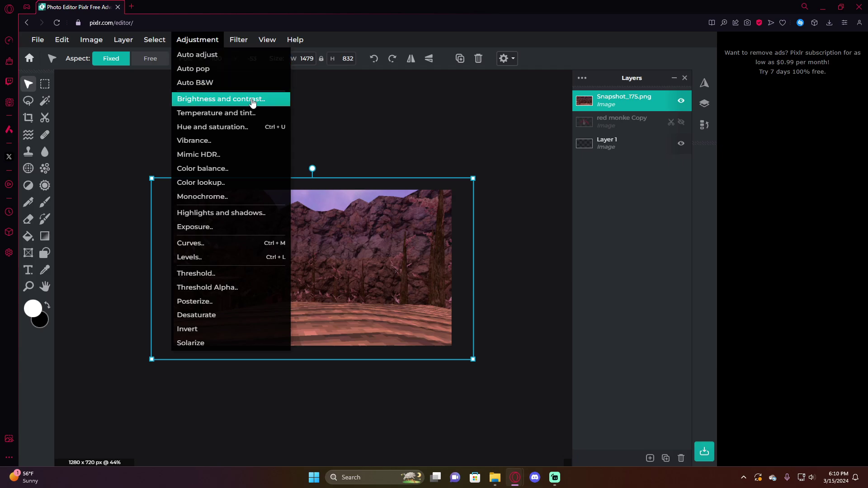
click(252, 103)
drag(443, 259, 391, 277)
drag(443, 293, 461, 297)
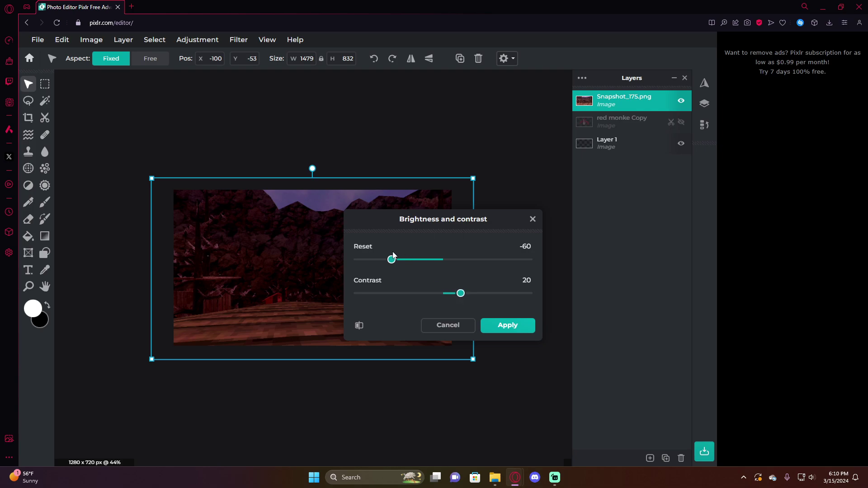
drag(392, 260, 386, 262)
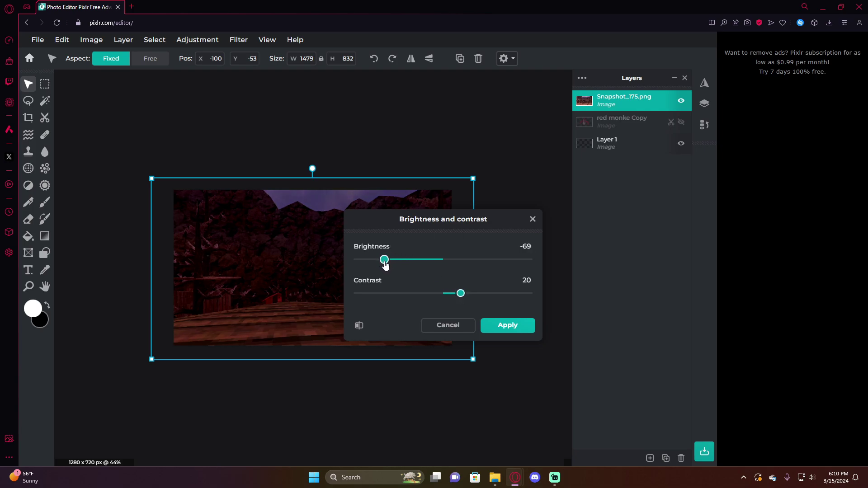
click(532, 324)
scroll(487, 330, down, 2)
scroll(487, 333, up, 3)
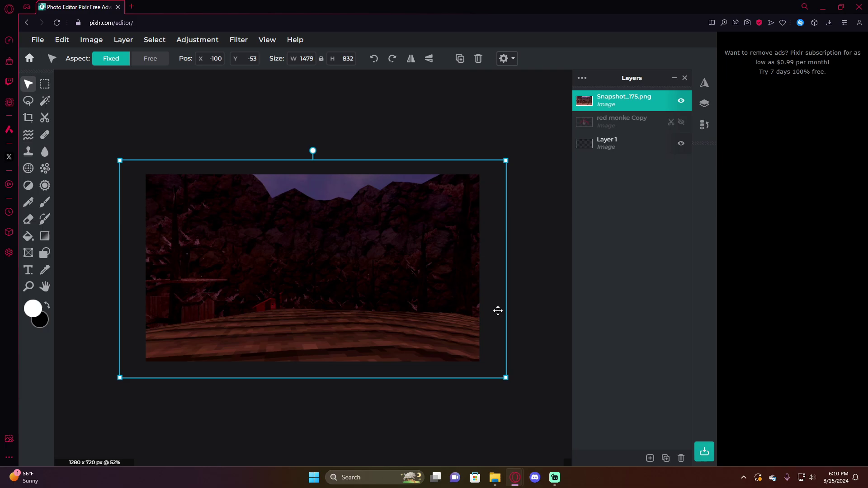
Darken the midtones along the undersides of the gorilla's arms and its body edges with Dodge/Burn, using a 40 px brush at strength 30
mouse_move(515, 477)
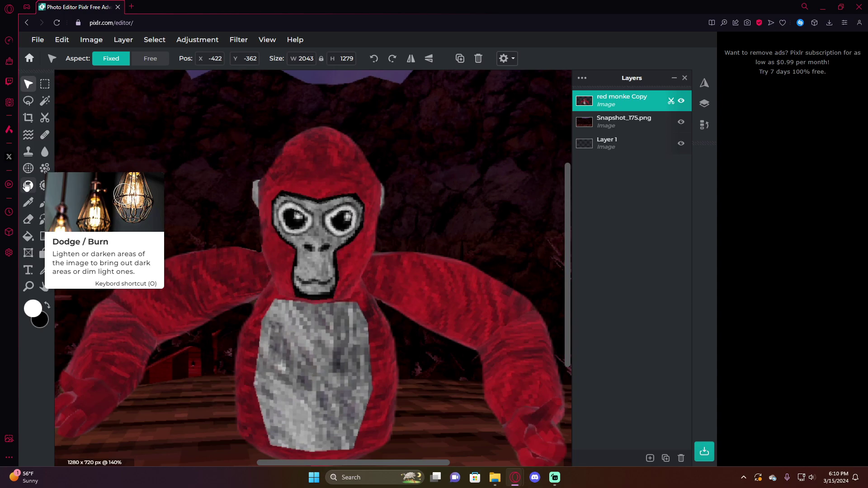
click(28, 186)
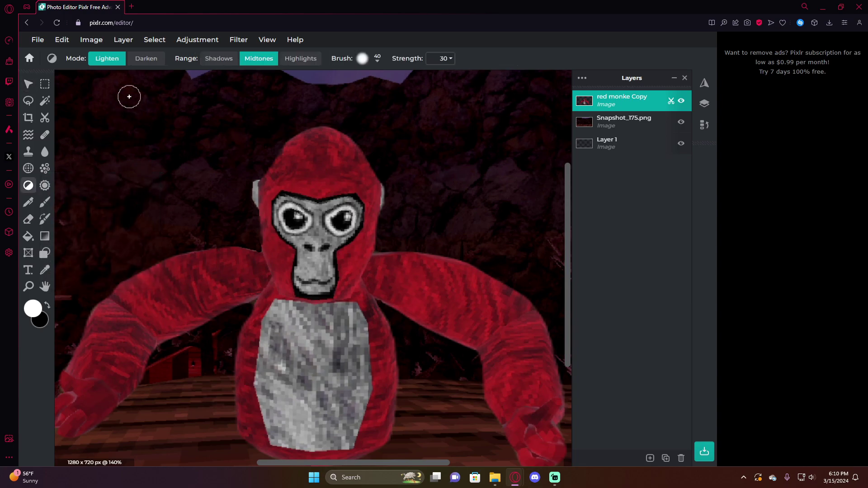
click(154, 61)
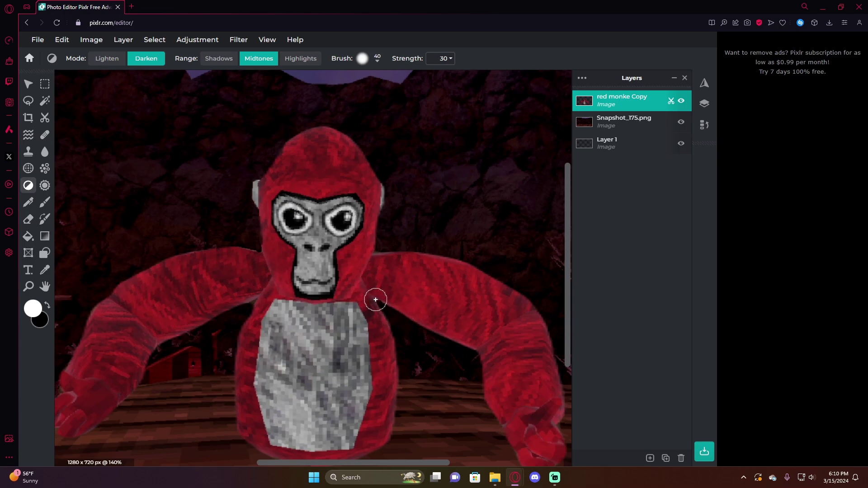
scroll(240, 329, up, 3)
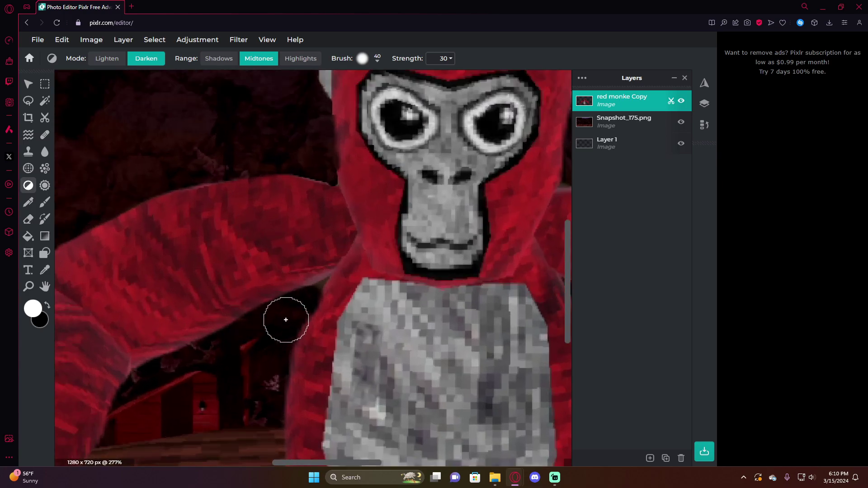
scroll(284, 316, down, 2)
scroll(178, 362, up, 2)
scroll(319, 303, down, 1)
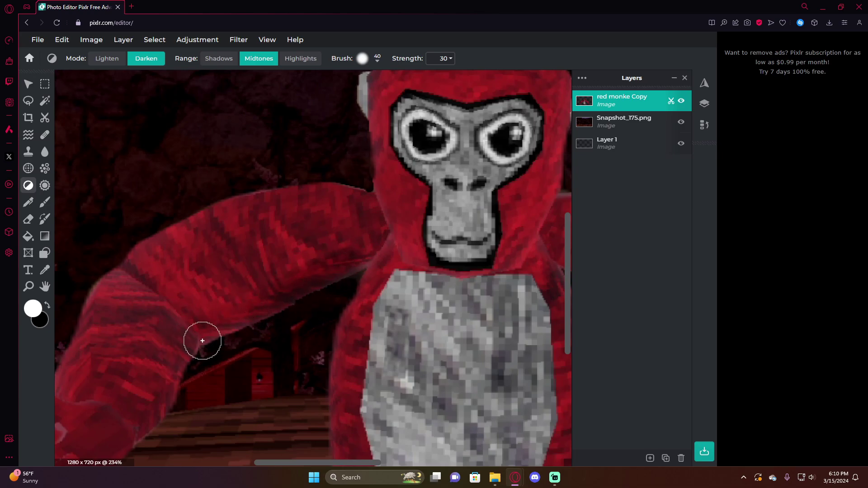
scroll(232, 359, down, 1)
scroll(231, 358, down, 2)
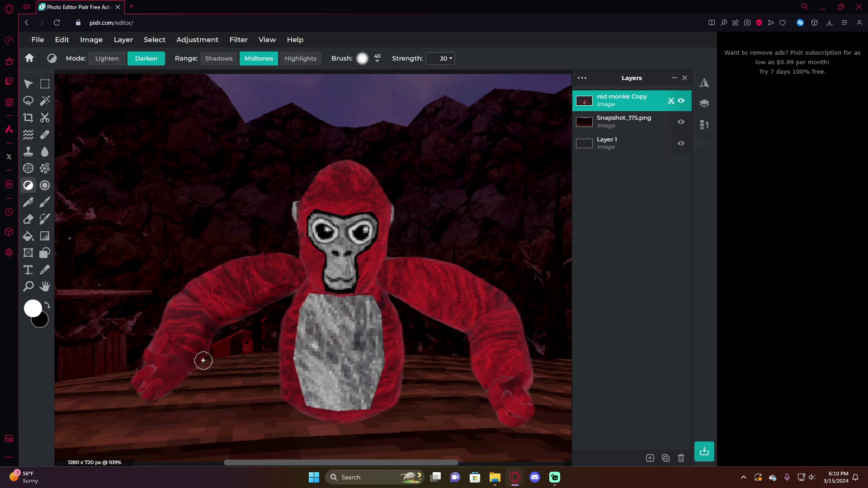
scroll(218, 329, down, 1)
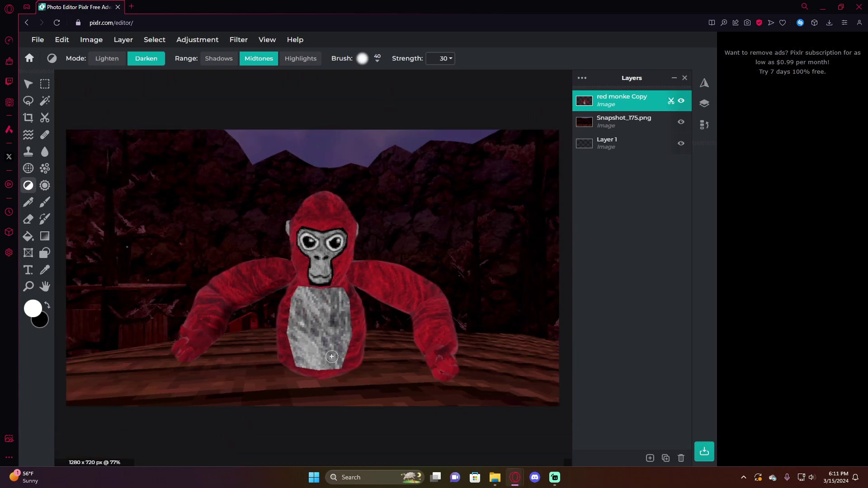
scroll(331, 357, up, 3)
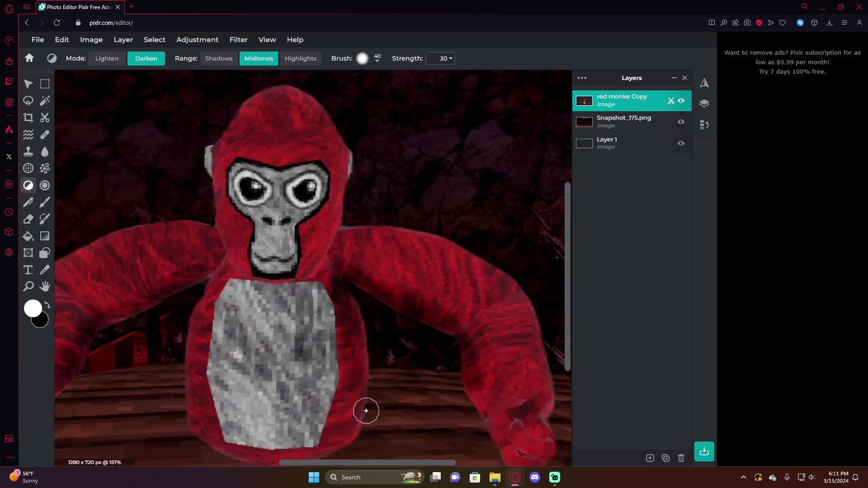
scroll(476, 440, down, 1)
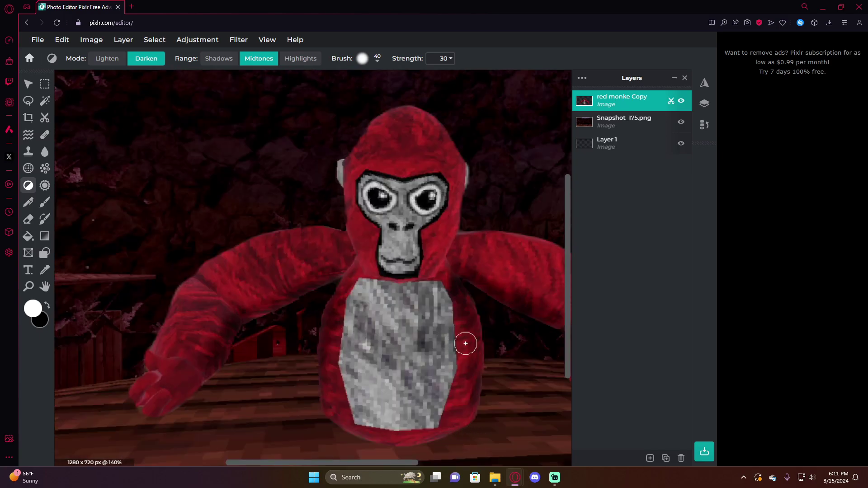
Set the darkening strength to 42 and deepen the shading along the gorilla's lower body edges
click(443, 60)
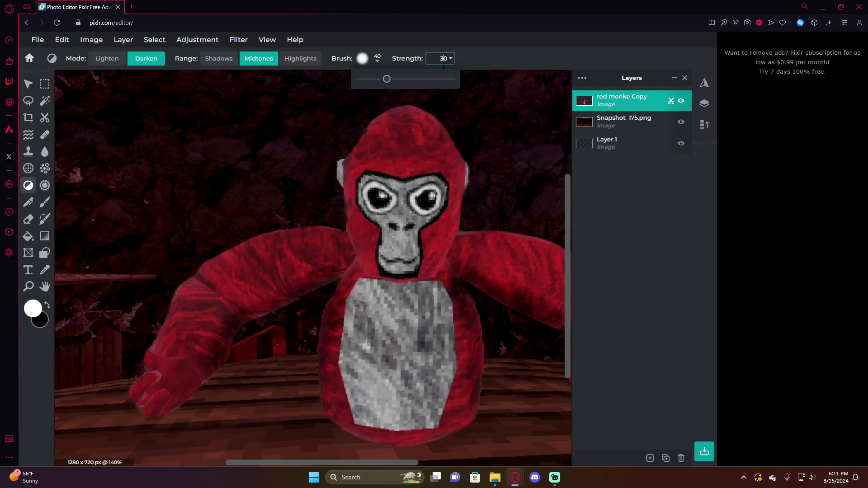
mouse_move(460, 415)
mouse_down()
mouse_move(417, 436)
mouse_move(335, 433)
mouse_move(406, 439)
mouse_up()
scroll(406, 440, up, 4)
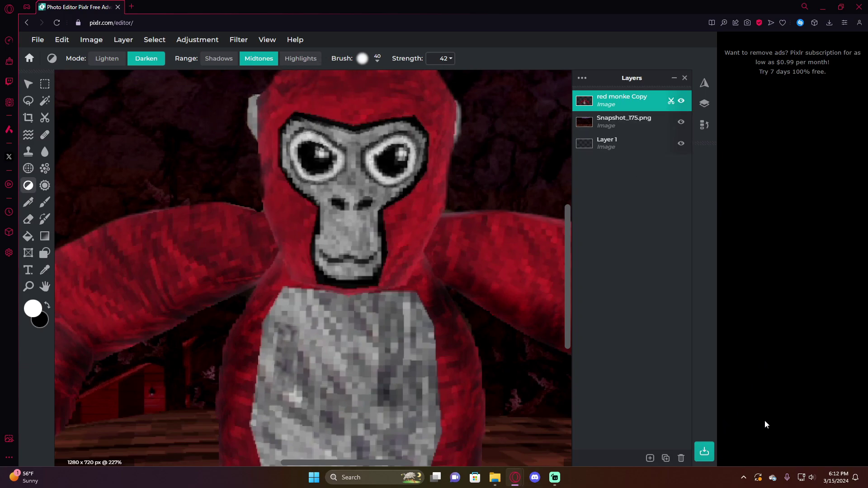
Add an empty layer above the red monke Copy layer and make black the foreground color for the Brush tool
click(649, 457)
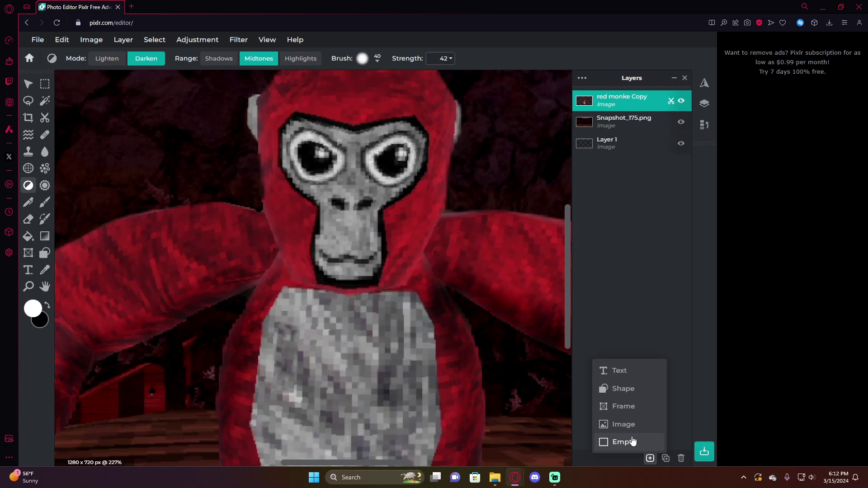
click(632, 441)
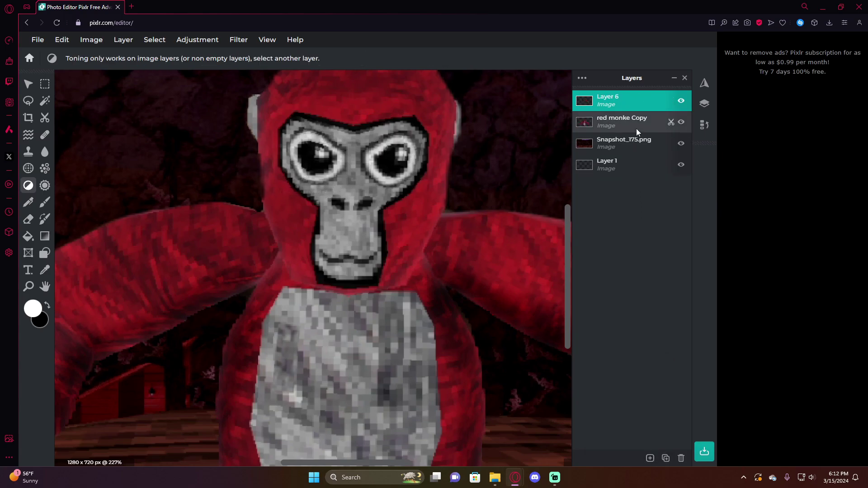
click(43, 204)
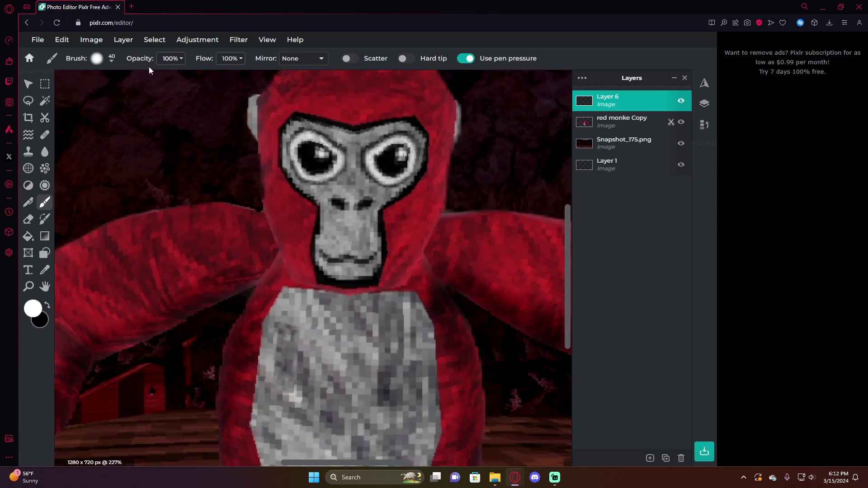
click(96, 59)
click(48, 308)
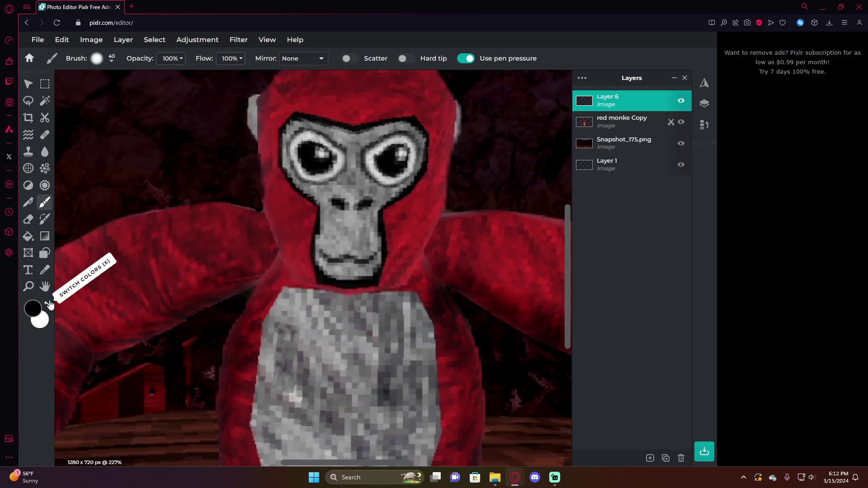
Paint a black shadow under the gorilla's chin across the upper chest with a 38 px brush at 64% opacity
click(99, 57)
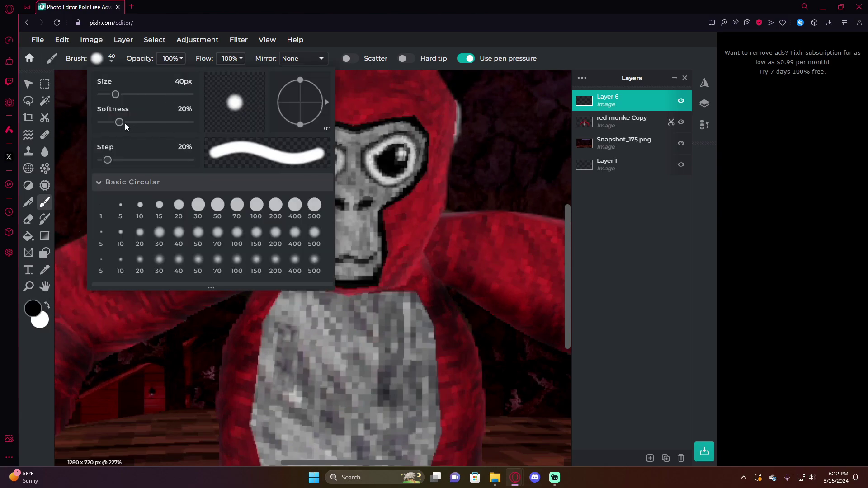
drag(115, 94, 113, 110)
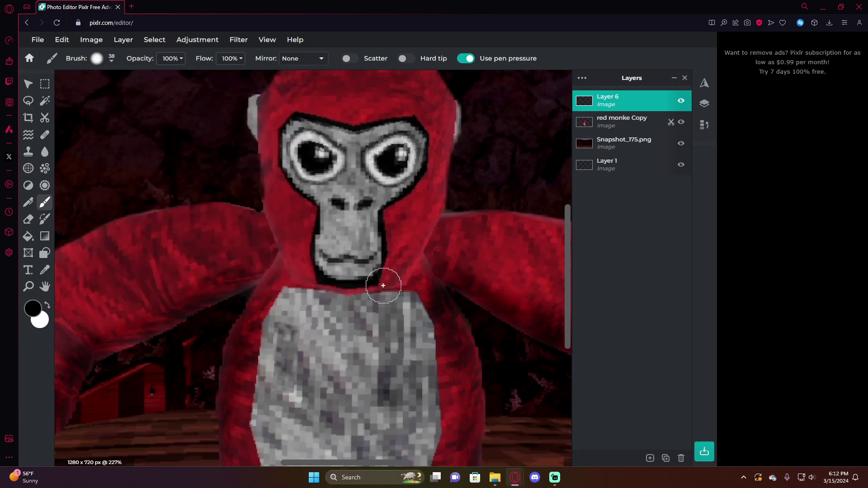
click(178, 64)
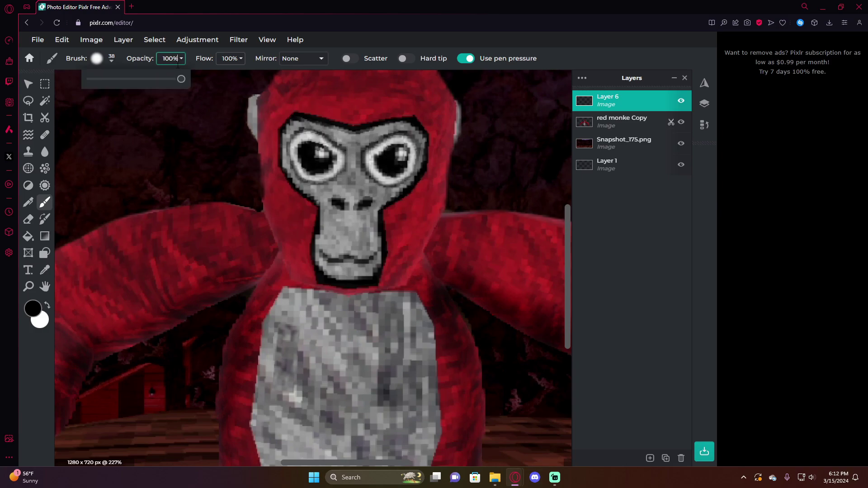
click(150, 87)
mouse_move(300, 292)
mouse_down()
mouse_move(343, 296)
mouse_move(409, 284)
mouse_up()
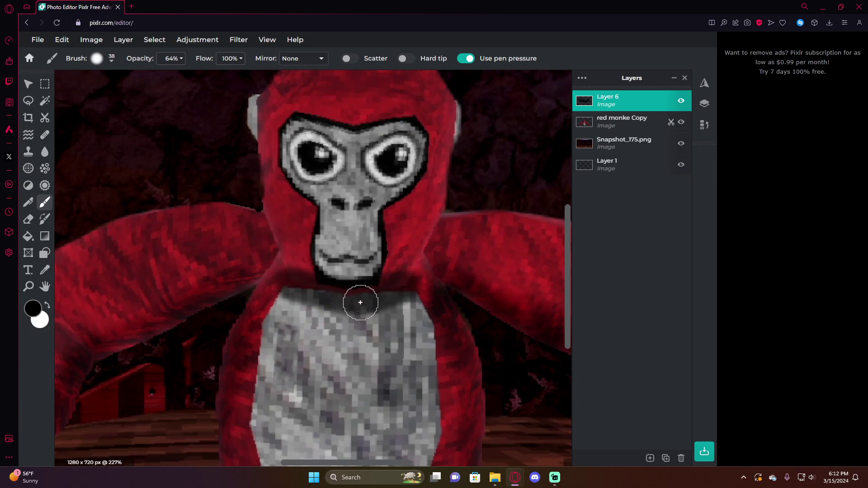
Set up the Cutout tool with its freehand brush for removing parts of the painted shadow around the chin
scroll(358, 302, up, 2)
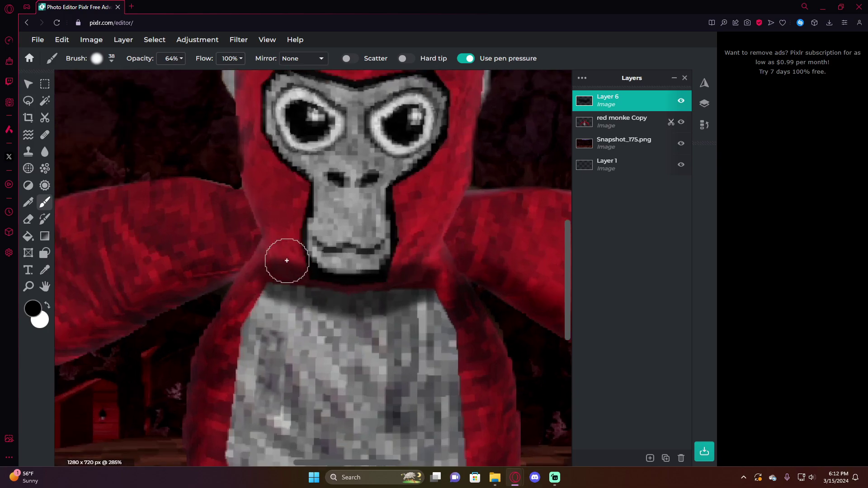
scroll(339, 285, up, 2)
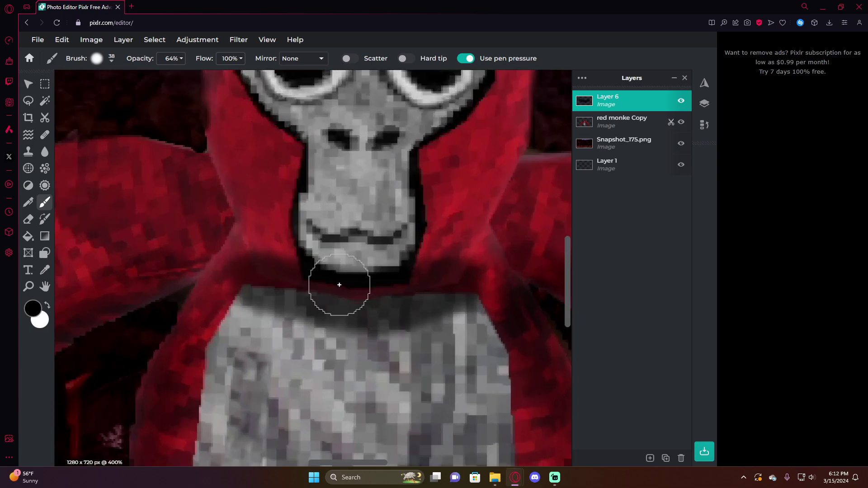
click(45, 117)
click(190, 64)
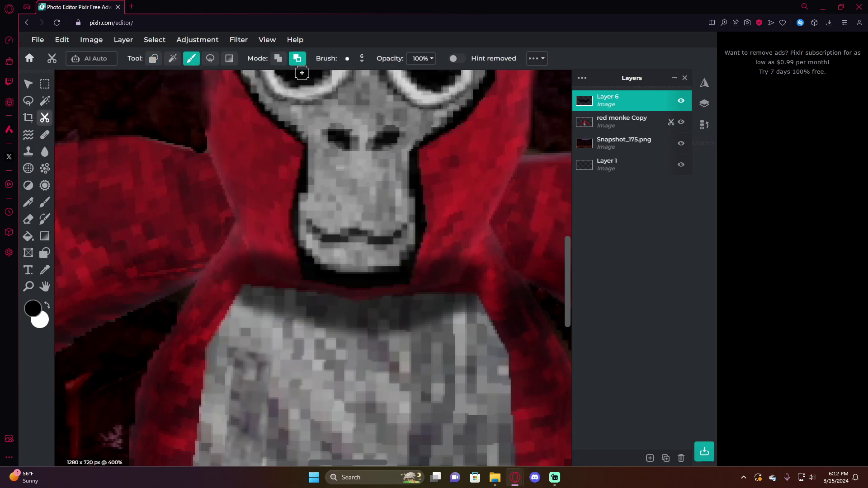
drag(277, 305, 234, 294)
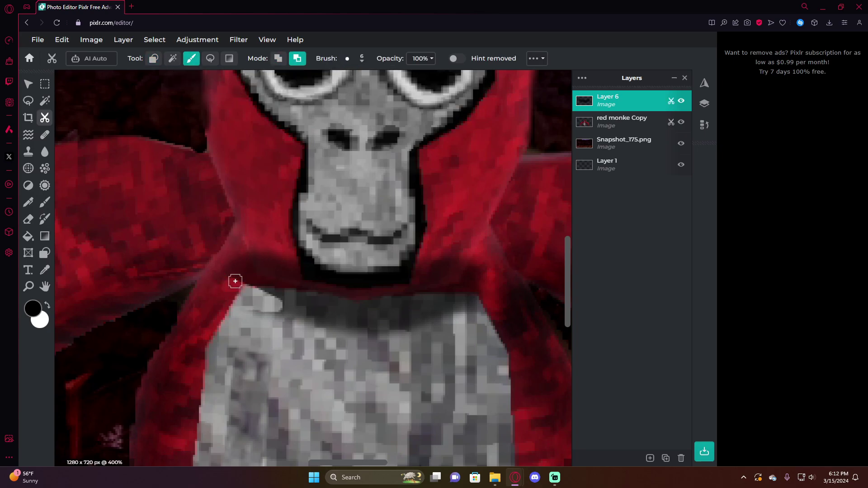
key(ctrl+z)
mouse_move(252, 245)
mouse_down()
mouse_move(265, 266)
mouse_move(347, 291)
mouse_move(459, 255)
mouse_up()
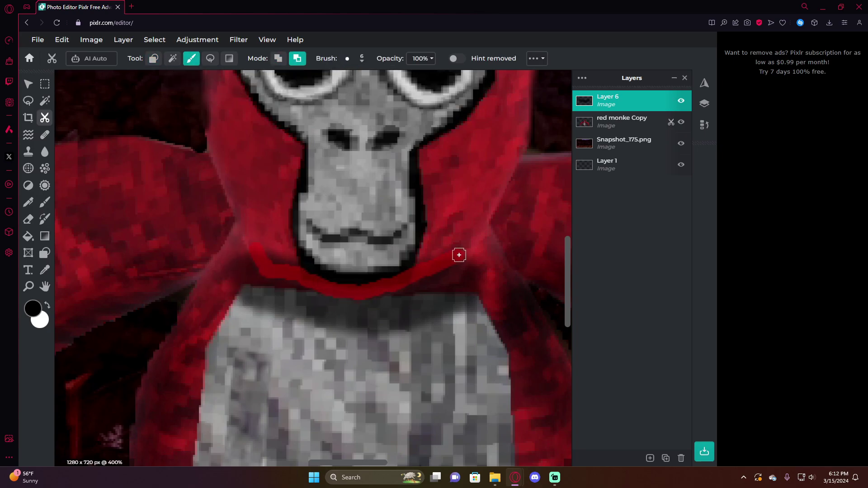
key(ctrl+z)
Cut away the painted shadow that overlaps the gorilla's chin and lower head, following the curve of the jawline
mouse_move(259, 250)
mouse_down()
mouse_move(262, 264)
mouse_move(362, 291)
mouse_move(462, 267)
mouse_up()
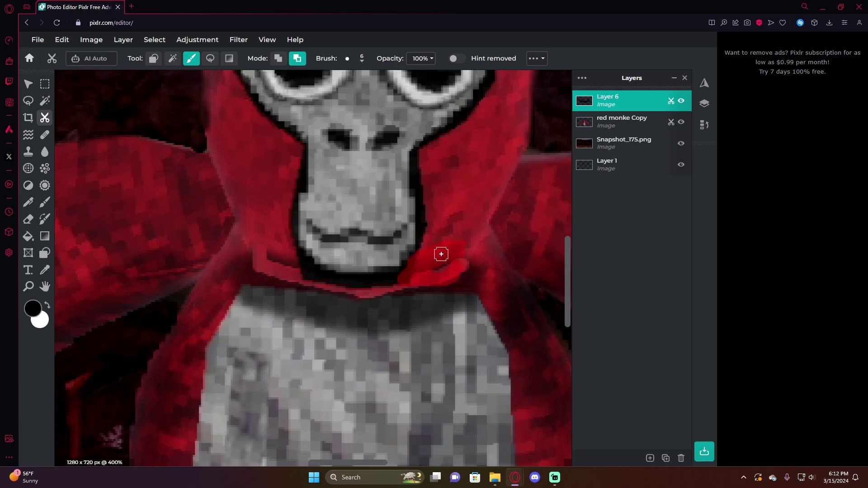
scroll(300, 281, down, 8)
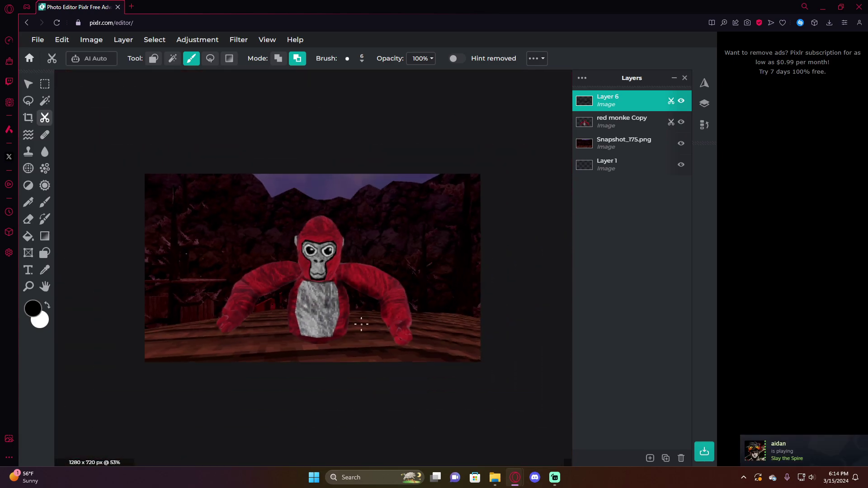
scroll(356, 319, up, 4)
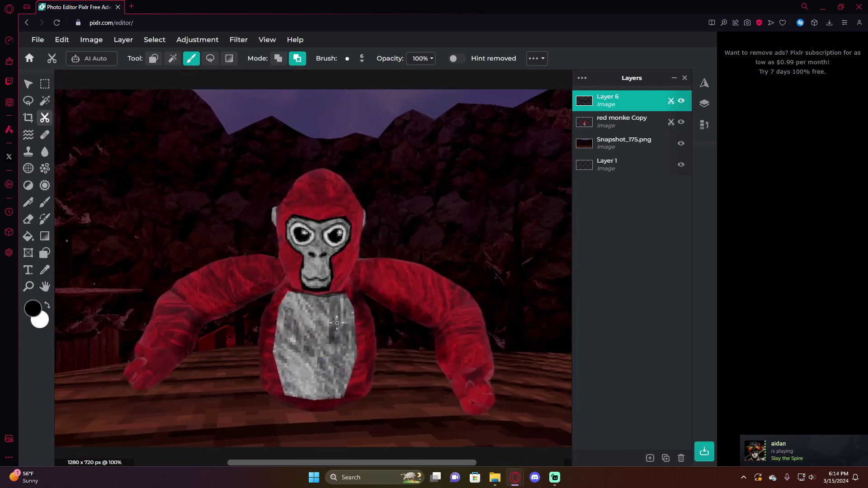
scroll(351, 312, down, 2)
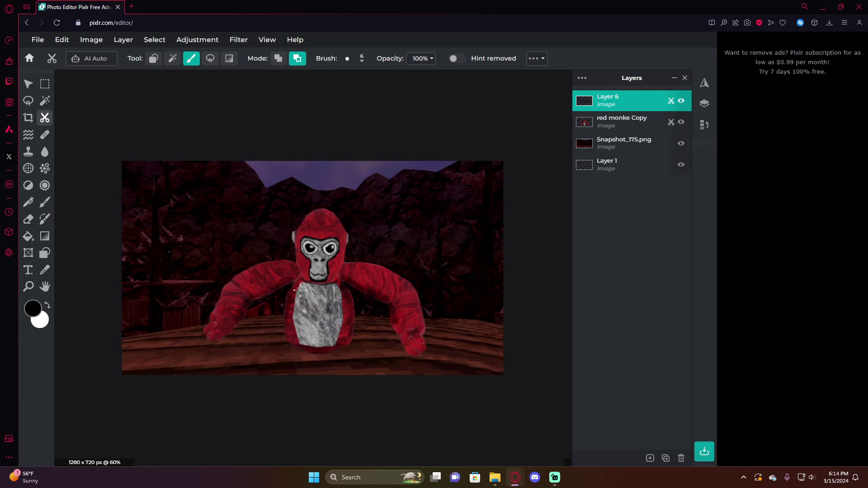
scroll(301, 289, up, 2)
scroll(460, 325, up, 2)
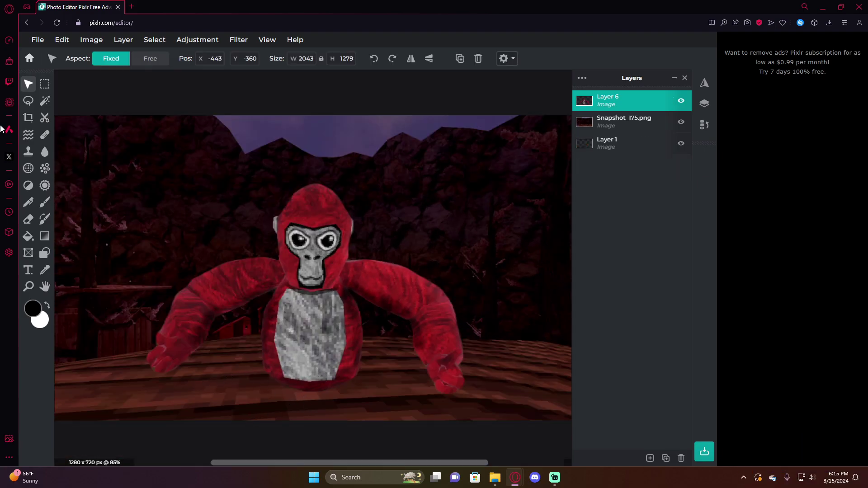
Search Google Images for "shadow png" in a new browser tab
click(131, 7)
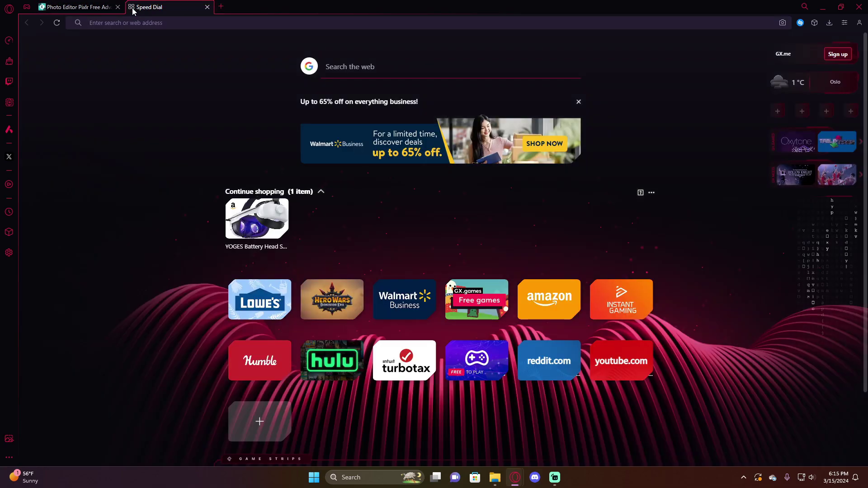
text(shadow png)
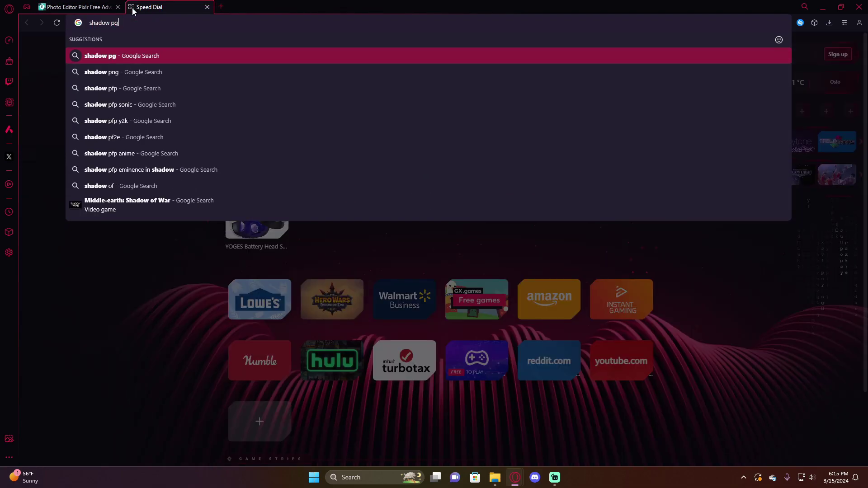
key(Return)
click(76, 80)
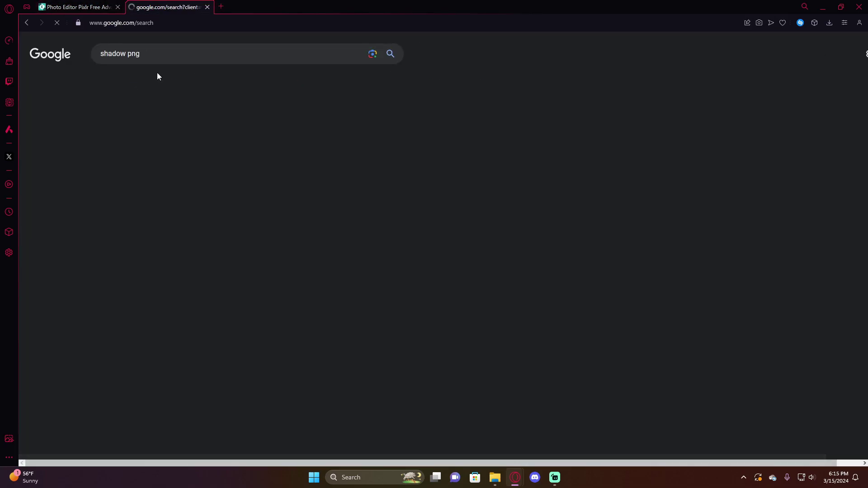
Bring the Pngtree oval shadow image into the current Pixlr document as a layer and move it down beneath the gorilla
click(772, 188)
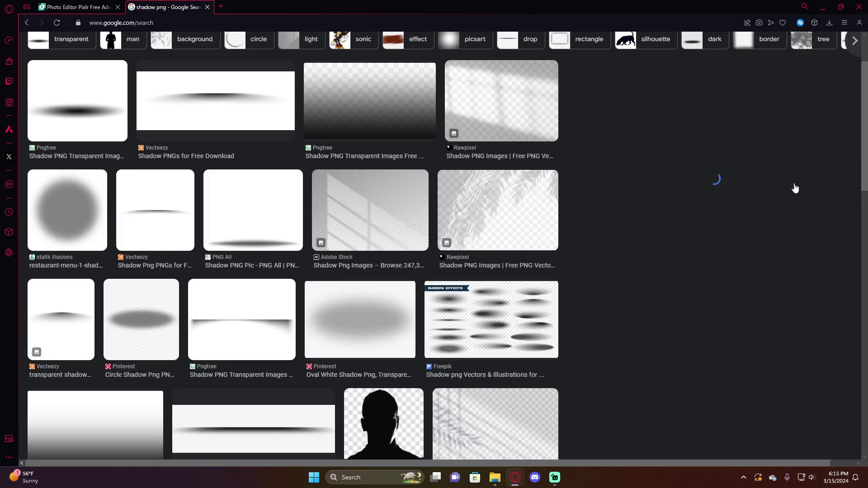
drag(736, 225, 271, 205)
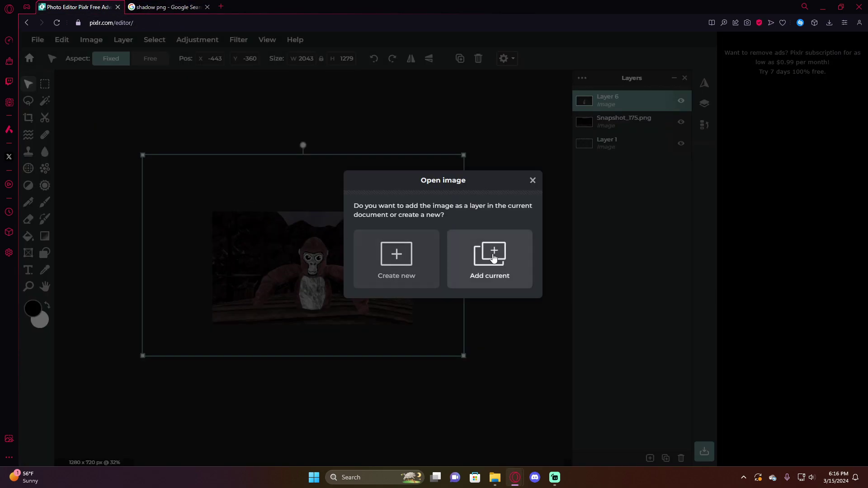
click(490, 256)
drag(341, 306, 344, 338)
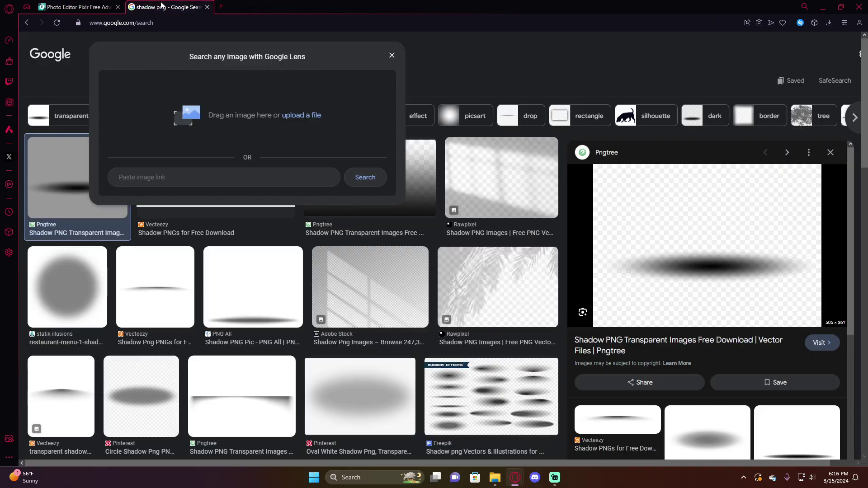
Move the oval shadow layer down beneath the gorilla's body, to about X 388, Y 433
drag(384, 316, 467, 274)
click(468, 275)
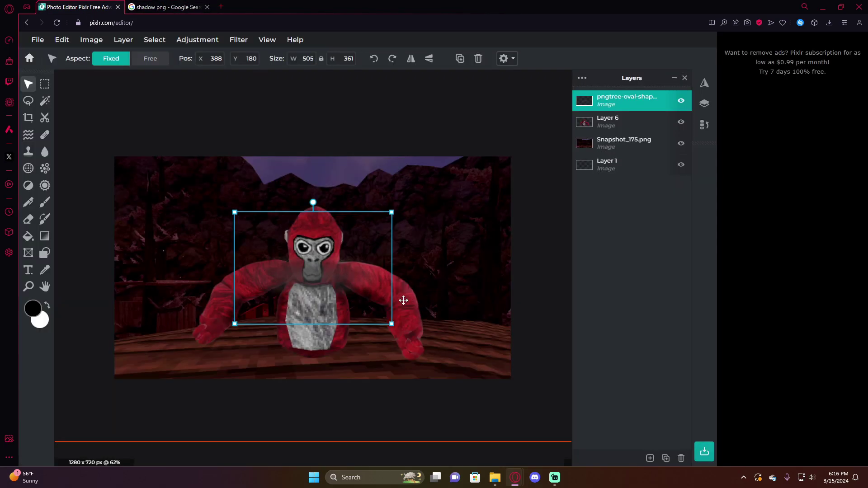
scroll(401, 300, down, 2)
drag(344, 272, 344, 333)
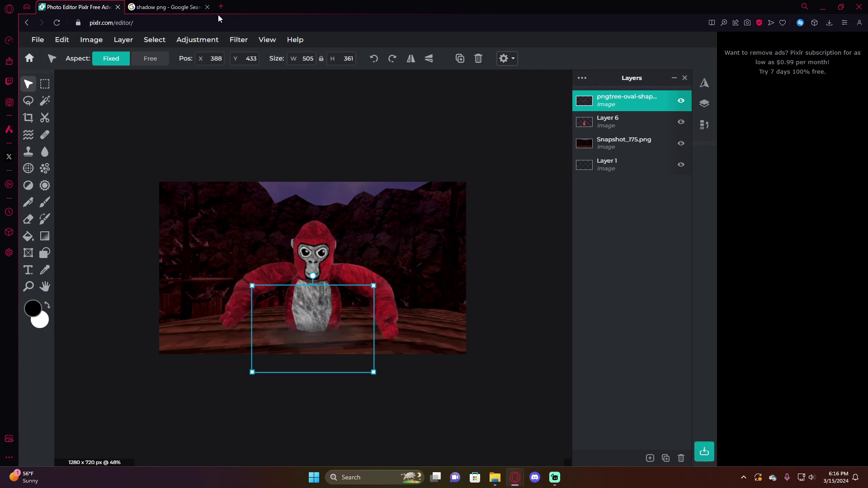
Darken the oval shadow layer with brightness -100 and contrast 100
click(199, 40)
click(227, 97)
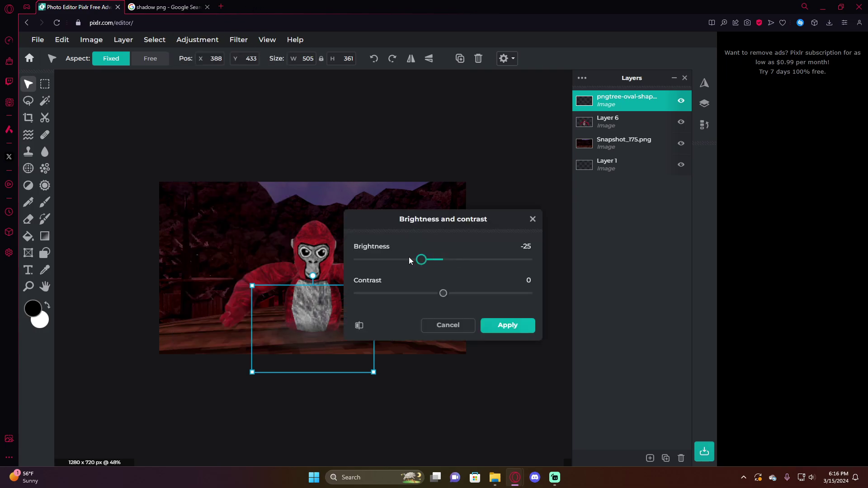
drag(409, 261, 357, 260)
drag(443, 292, 532, 294)
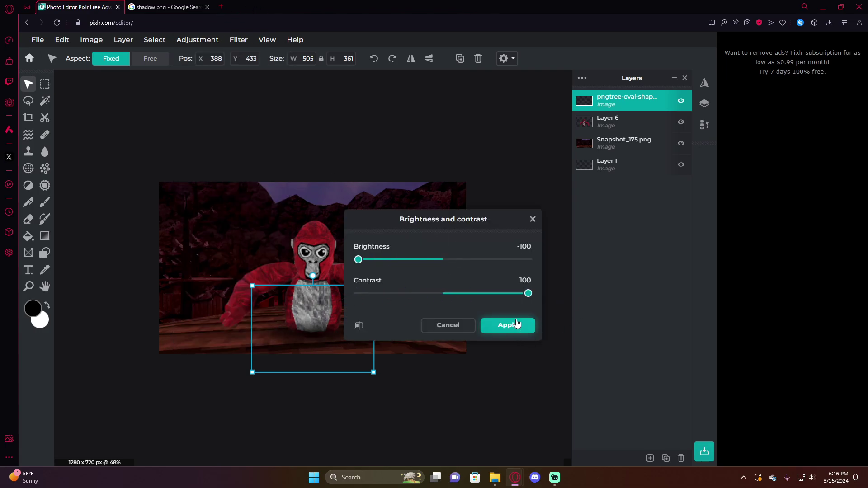
click(517, 323)
Place the oval shadow layer below Layer 6 and enlarge it to about 1088 by 777 px beneath the gorilla
drag(598, 110, 600, 126)
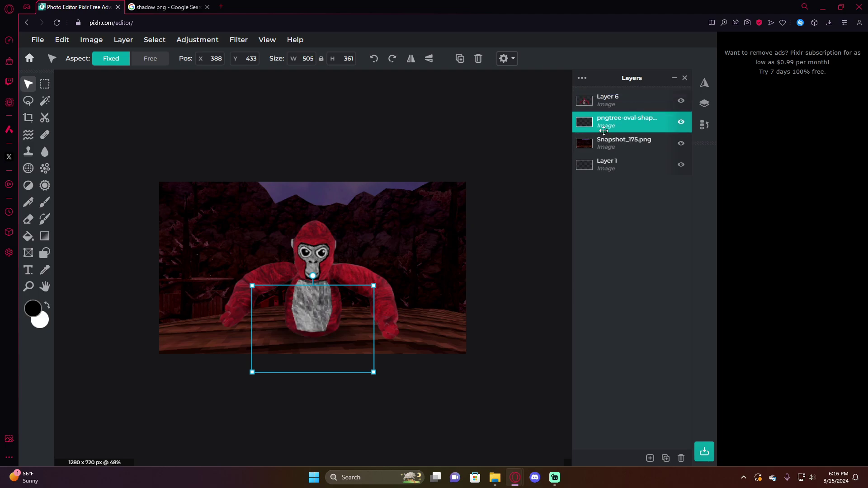
scroll(344, 271, up, 1)
drag(381, 289, 433, 250)
drag(245, 384, 140, 459)
drag(225, 447, 252, 428)
scroll(422, 341, down, 3)
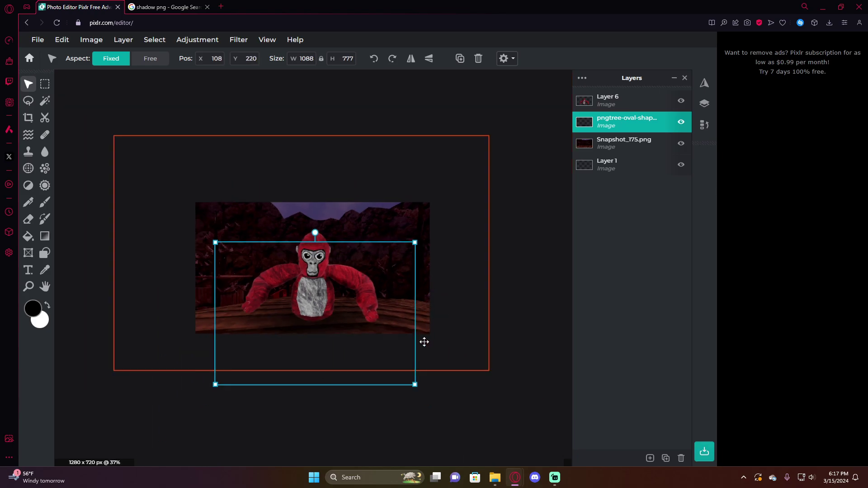
scroll(431, 415, up, 5)
click(414, 319)
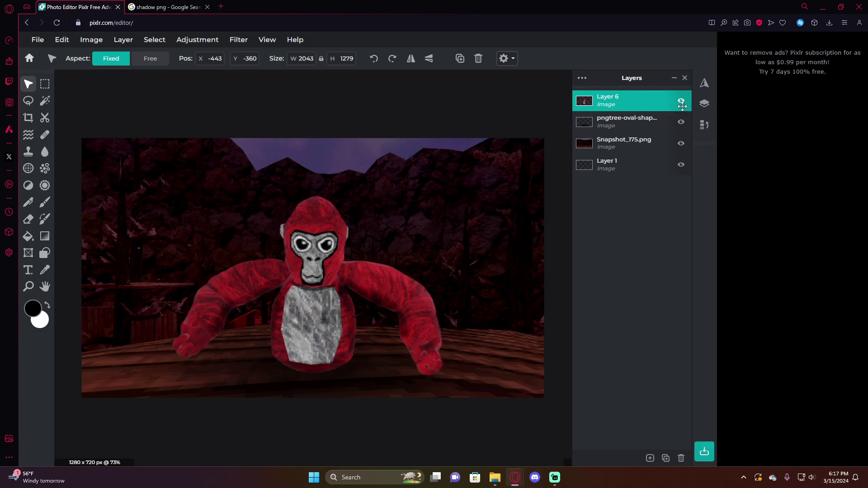
Hide the red gorilla and oval shadow layers and rename the gorilla layer "red monke"
click(681, 103)
click(681, 122)
double_click(626, 98)
scroll(272, 190, down, 5)
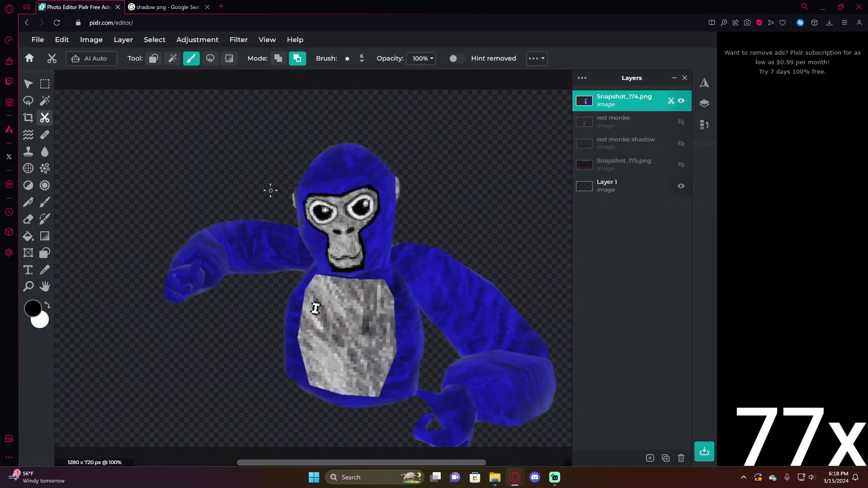
Retouch the blue gorilla cutout with the Clone tool, then show the Snapshot_175.png background and move the cutout below the red monke layer
click(28, 151)
scroll(308, 309, up, 1)
click(681, 164)
drag(626, 100, 627, 129)
Position and shade the blue gorilla, and cut away the shadow painted on a separate layer where it overlaps the chin
click(28, 84)
click(28, 185)
scroll(280, 384, down, 3)
click(45, 117)
scroll(482, 281, up, 5)
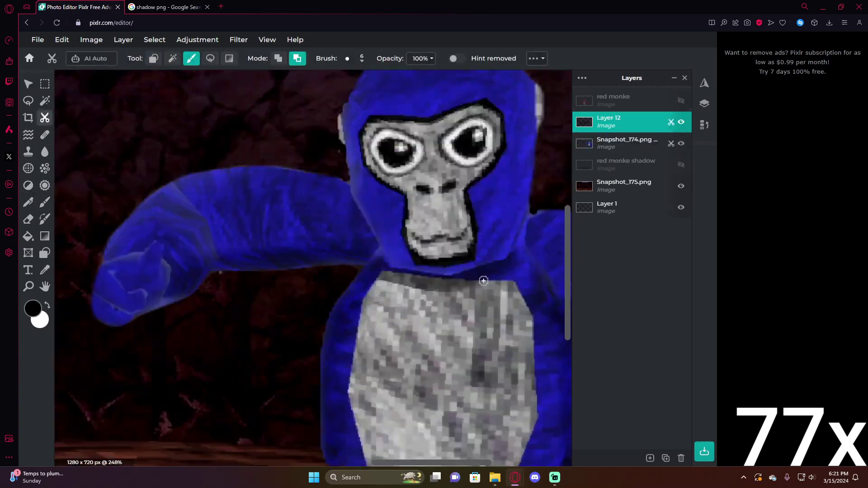
Show the red monke shadow layer and hide the blue gorilla's Snapshot_174.png layer while the green Snapshot_172.png gorilla is worked on
click(681, 144)
drag(129, 135, 211, 168)
click(28, 84)
scroll(310, 302, down, 3)
click(680, 187)
click(681, 165)
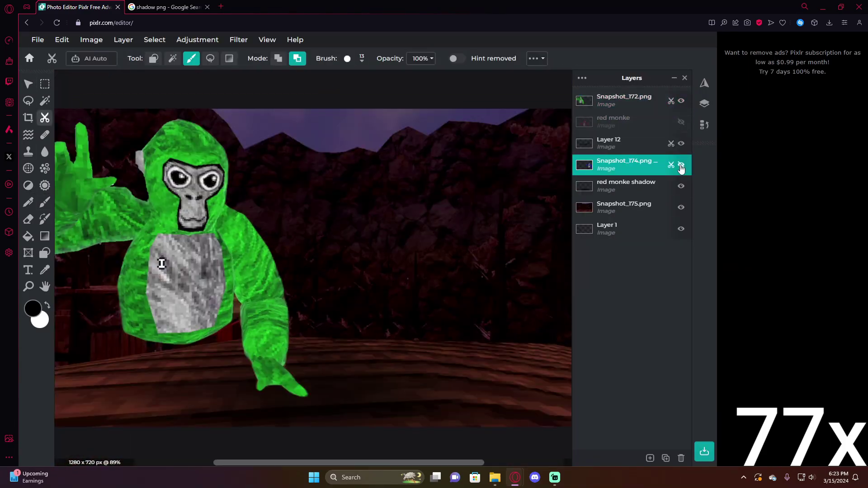
Retouch the green gorilla in Snapshot_172.png with the Clone tool and move its layer below the blue gorilla
click(626, 100)
click(28, 151)
scroll(366, 321, up, 5)
drag(626, 100, 626, 165)
Position and shade the green gorilla, and cut away the chin shadow painted on a separate layer where it overlaps the head
click(28, 84)
scroll(261, 306, down, 5)
click(28, 186)
scroll(164, 316, up, 4)
click(681, 100)
click(45, 117)
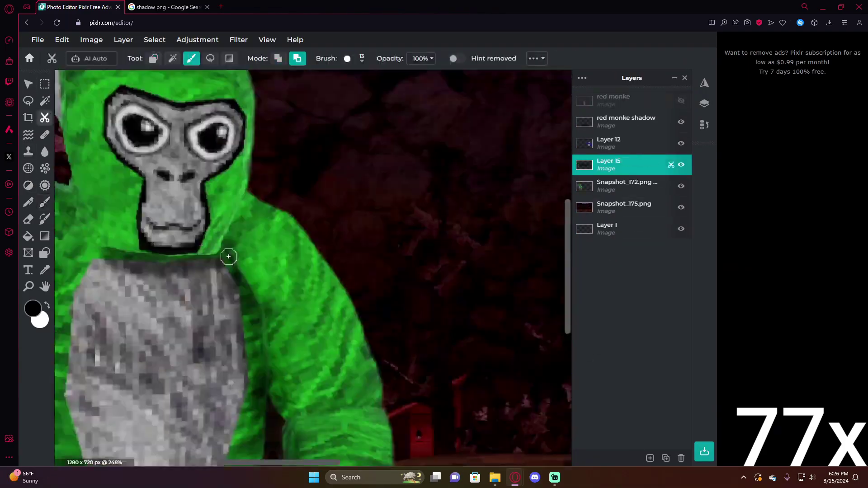
Merge the green gorilla with its shading and the ground shadow with the background, and show the red monke layer on top
click(27, 188)
scroll(285, 275, down, 5)
click(681, 101)
click(28, 83)
scroll(312, 268, up, 2)
click(627, 100)
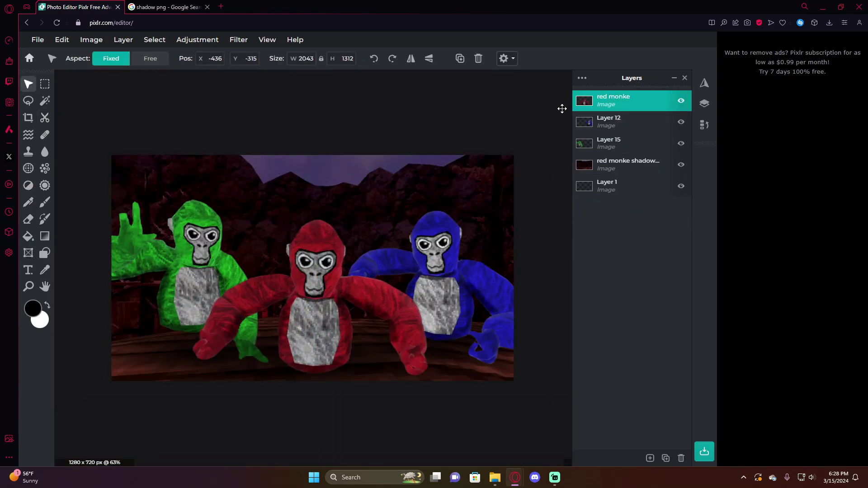
scroll(438, 189, down, 2)
scroll(536, 198, up, 1)
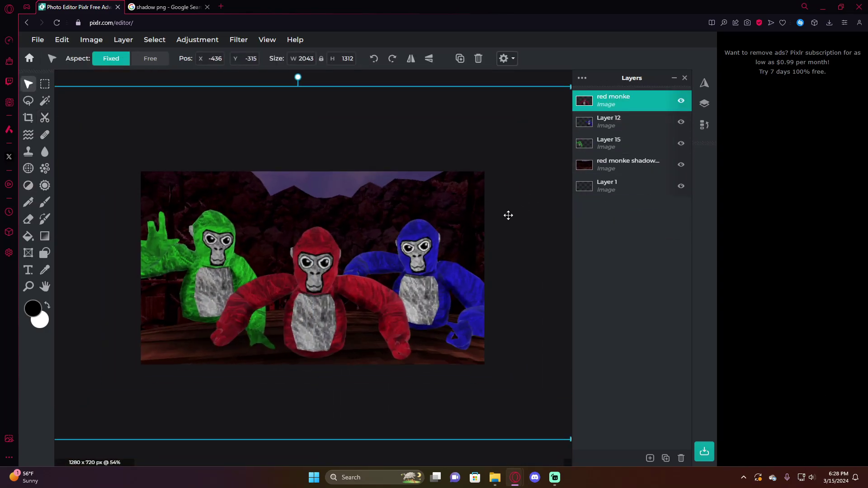
scroll(518, 216, down, 2)
scroll(532, 223, up, 1)
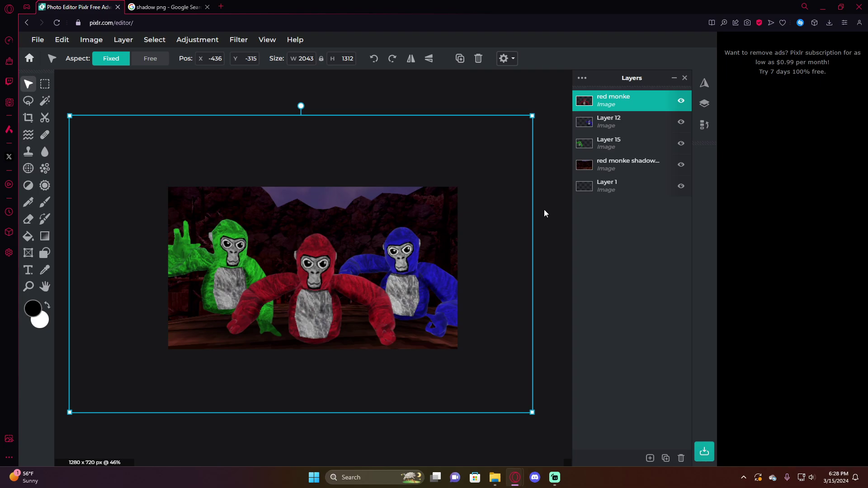
scroll(551, 204, up, 2)
scroll(540, 304, down, 4)
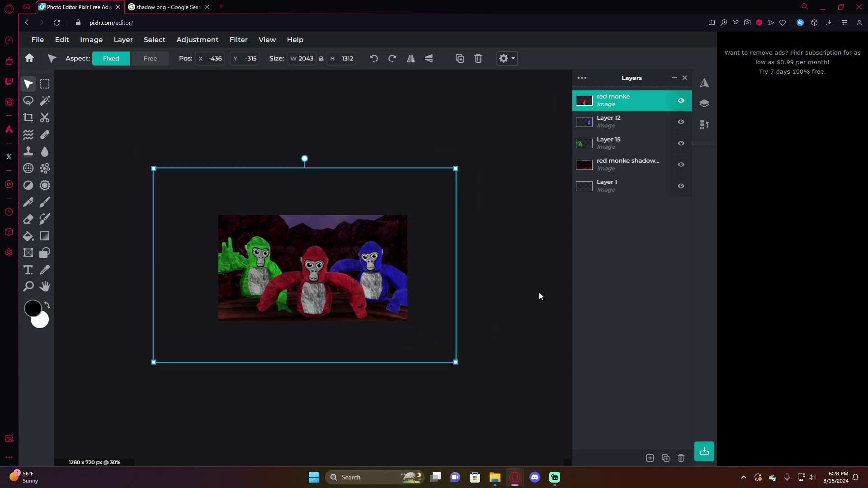
scroll(540, 297, up, 2)
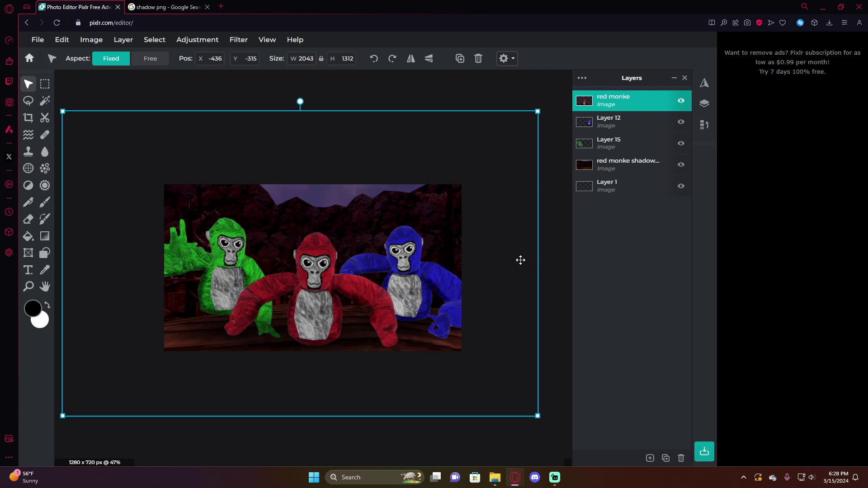
Search PNGWing for "glow", add the pink glow image to the thumbnail as a layer, and place it over one of the red gorilla's eyes
click(222, 7)
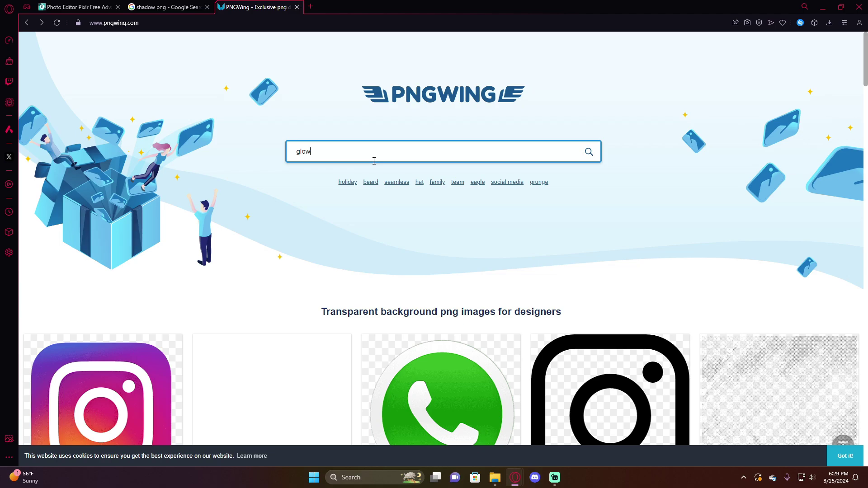
key(Return)
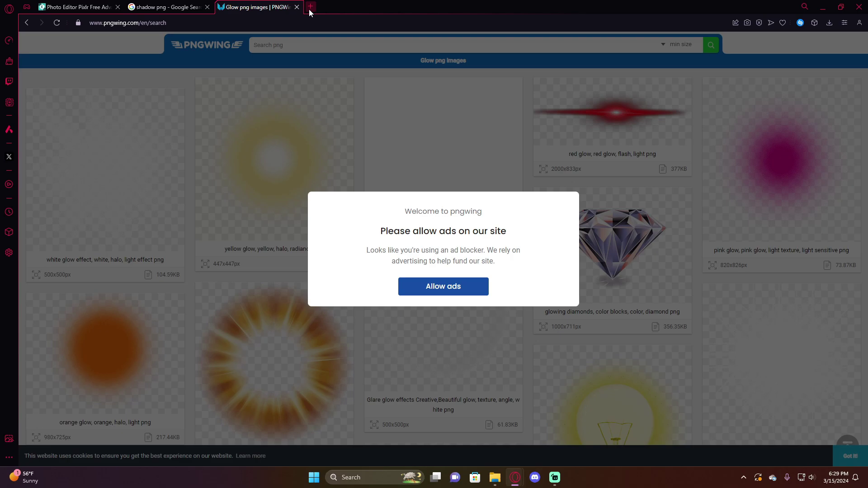
click(297, 7)
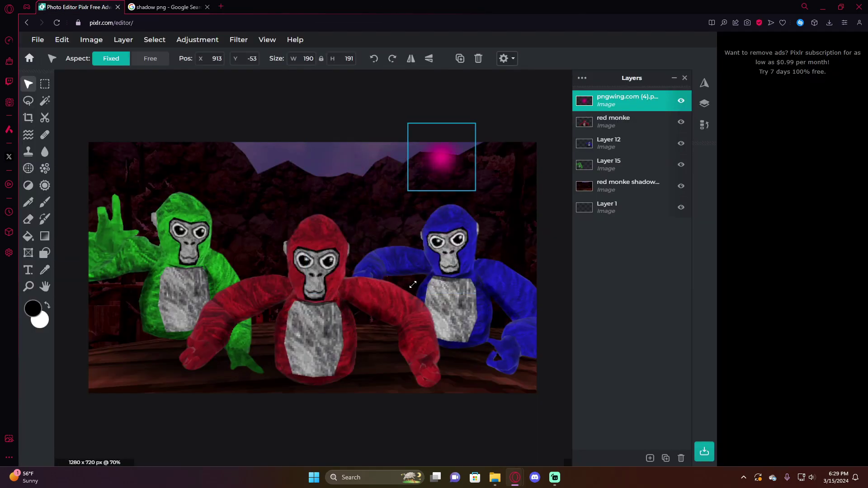
drag(448, 162, 338, 267)
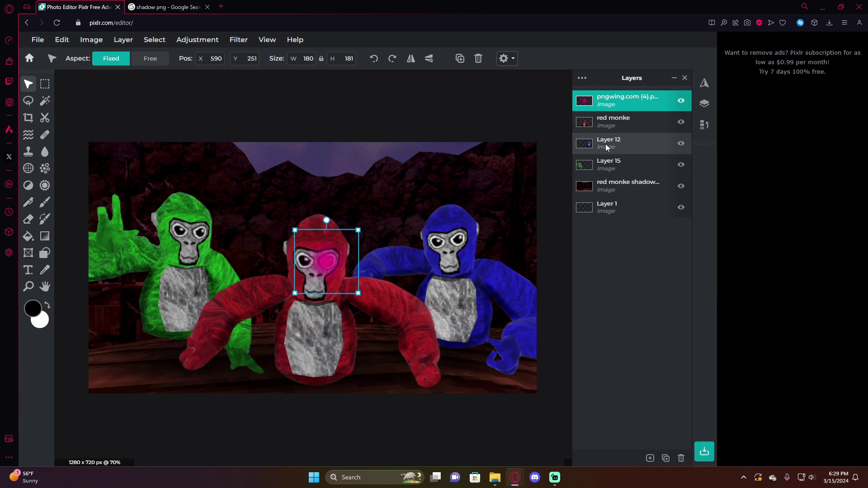
Shift the pink glow's hue to 26 to turn it red, and paste a copy of it for the gorilla's other eye
click(195, 40)
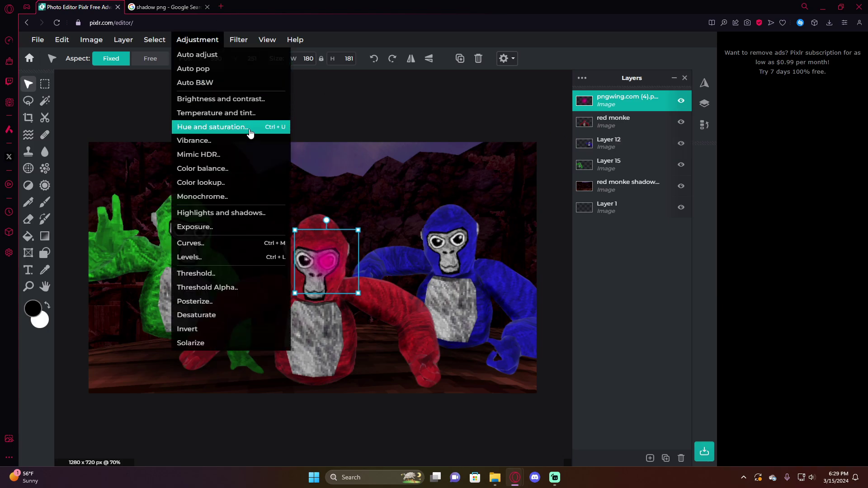
click(250, 127)
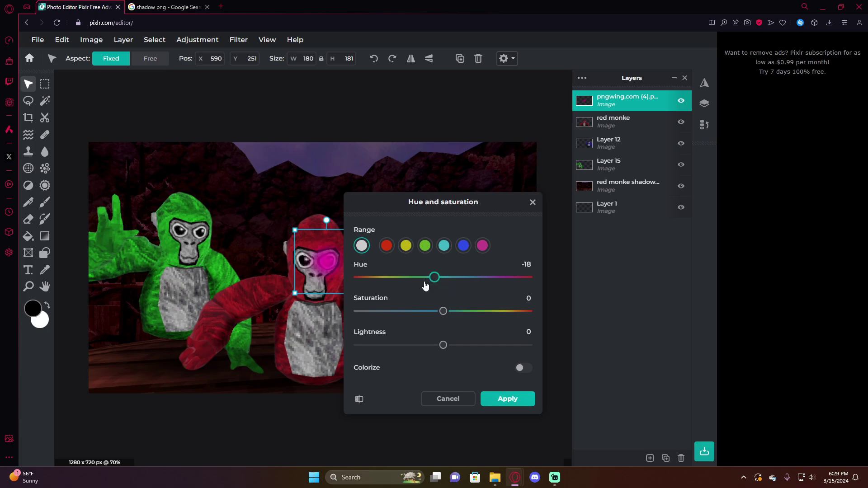
drag(425, 285, 458, 296)
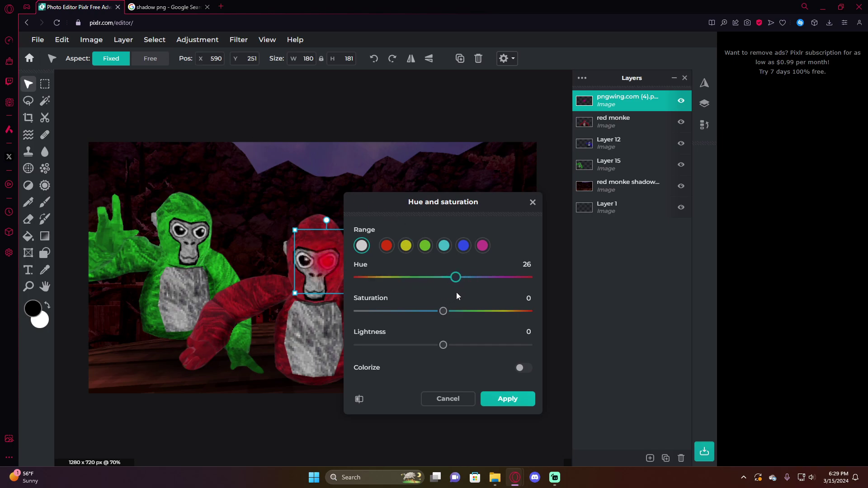
click(507, 399)
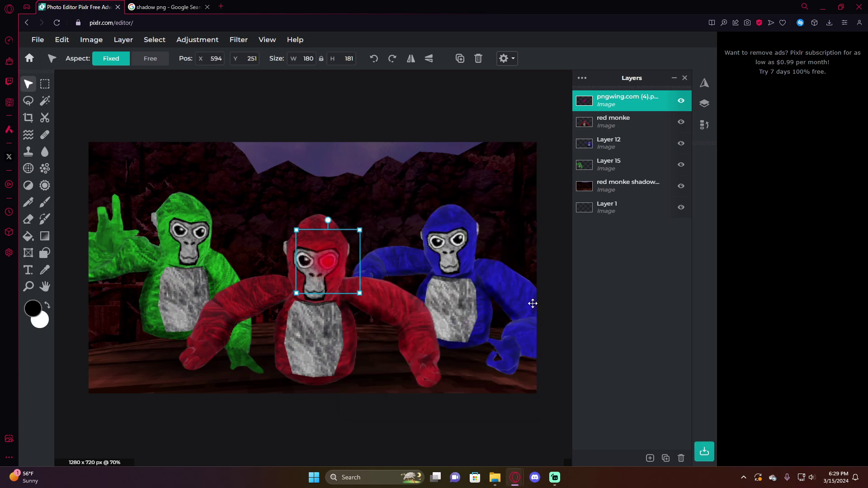
key(ctrl+v)
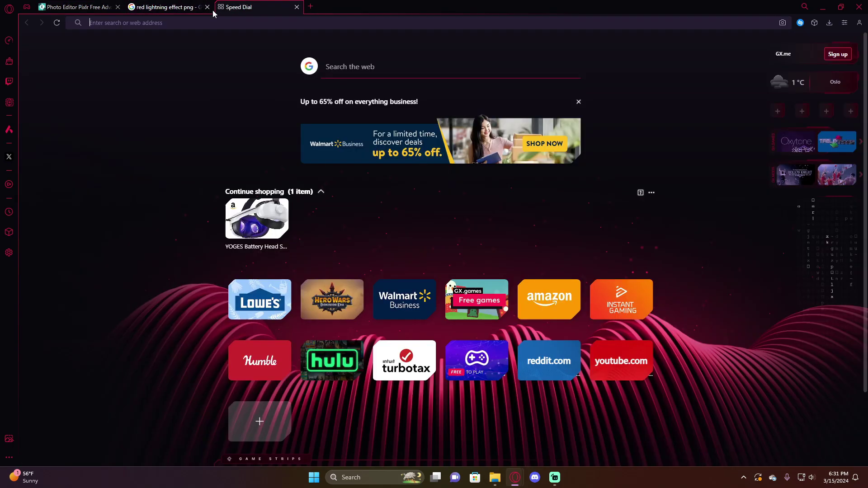
Search Google Images for "blue lightning png", replacing the red lightning search tab
click(207, 7)
text(blue lightning)
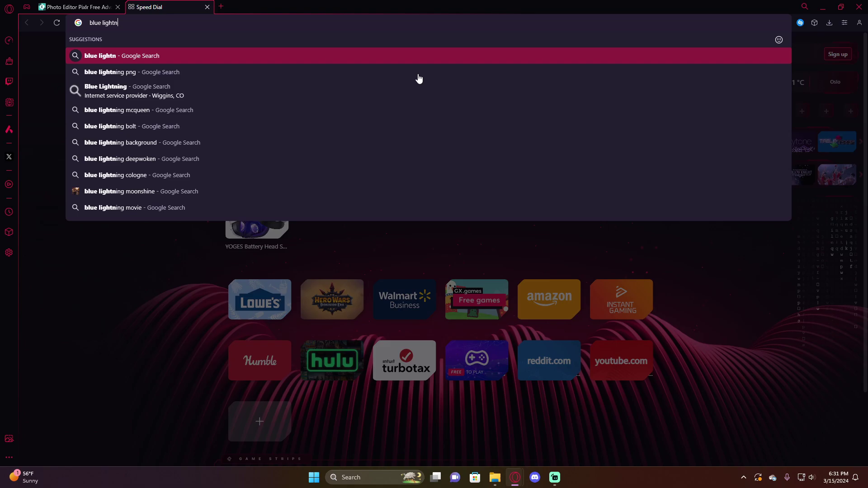
click(337, 66)
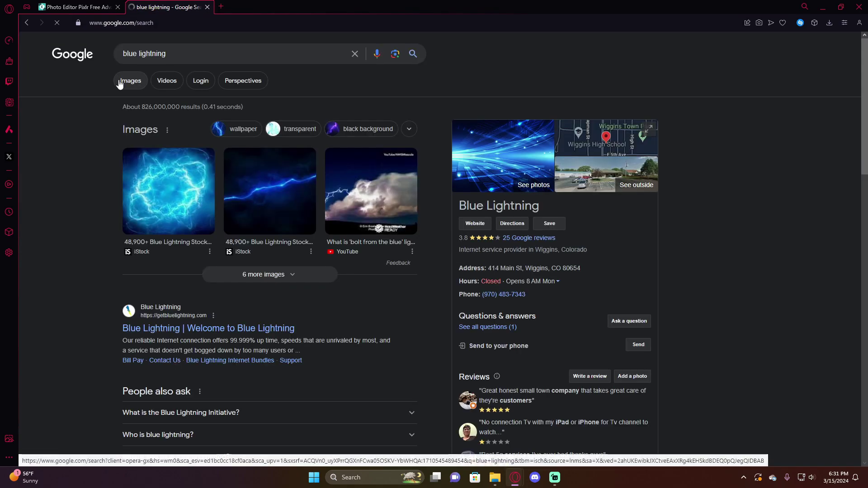
click(118, 81)
click(182, 58)
text(png)
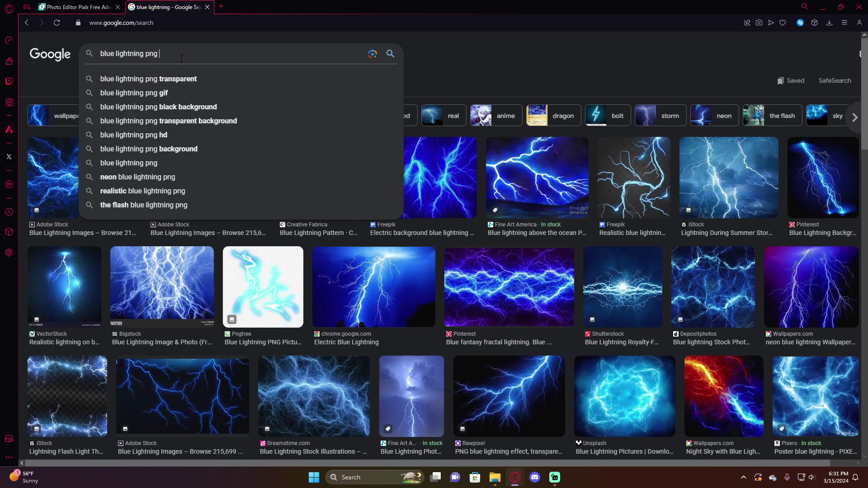
key(Return)
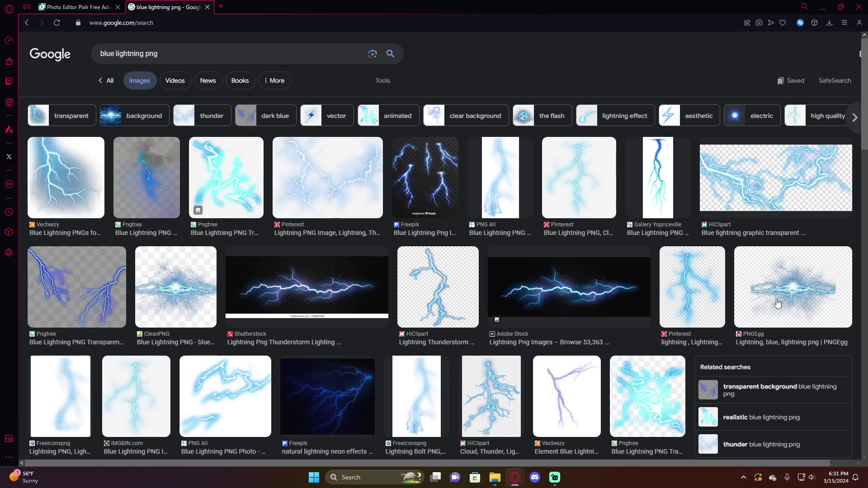
Browse the blue lightning image results and bring a blue lightning burst into the Pixlr document as a layer
scroll(172, 260, down, 9)
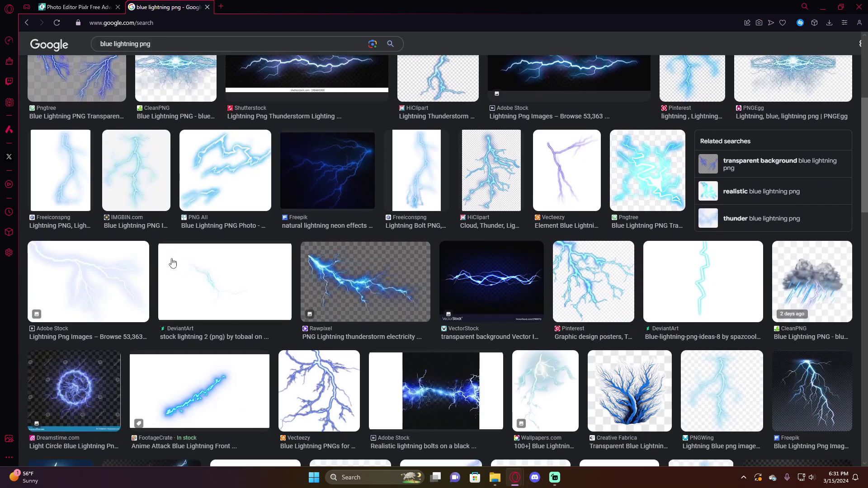
scroll(769, 292, up, 3)
click(705, 256)
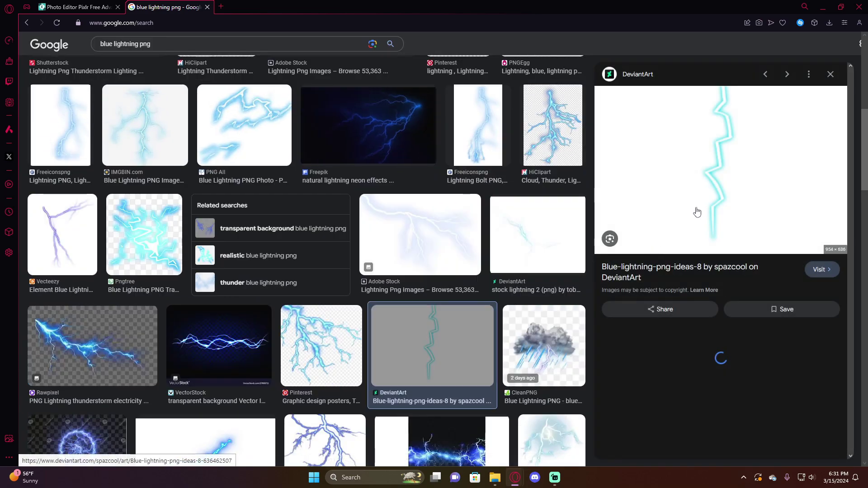
scroll(551, 253, down, 3)
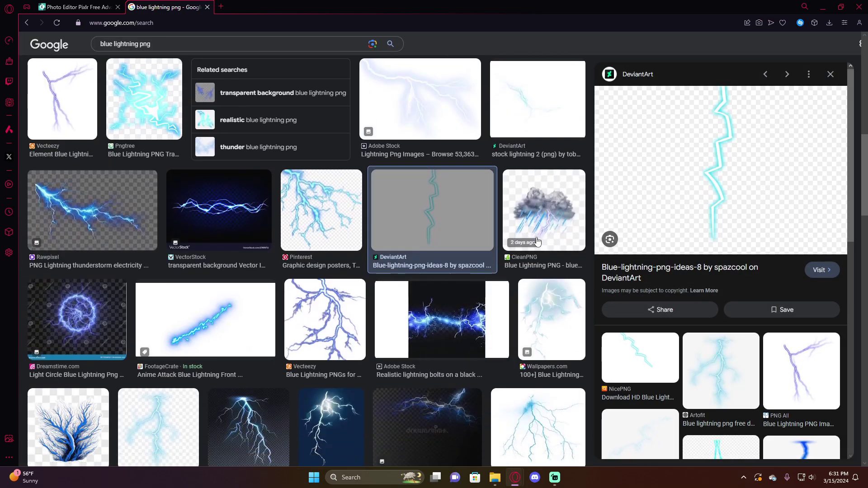
scroll(248, 289, down, 5)
scroll(248, 285, down, 3)
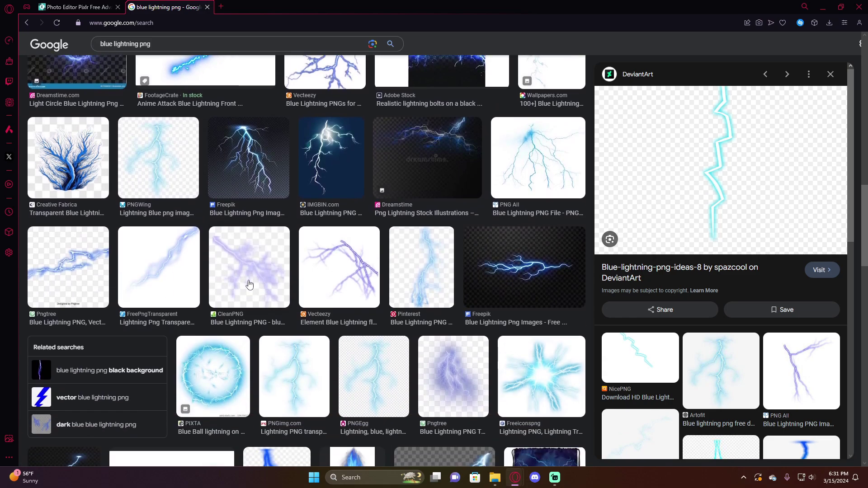
key(ctrl+Tab)
Place the lightning burst, about 320 by 269 px, over the red gorilla's hand nearest the green gorilla, at about X 158, Y 457
drag(317, 260, 244, 316)
scroll(245, 317, up, 4)
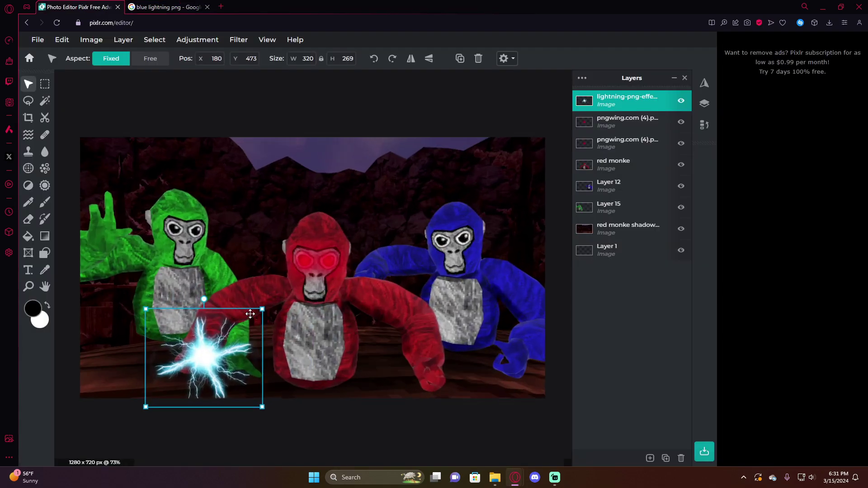
drag(218, 366, 200, 333)
scroll(199, 333, up, 3)
scroll(199, 344, down, 2)
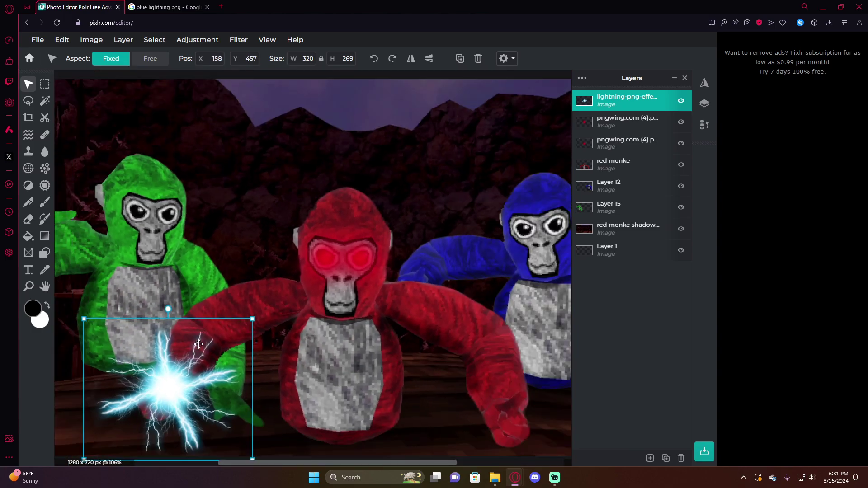
Shift the hue of the blue lightning burst over the red gorilla's hand to 152
click(196, 39)
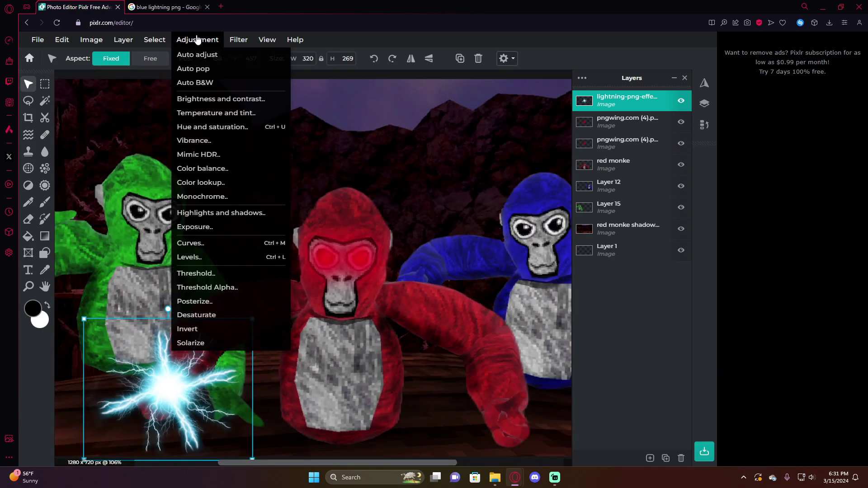
click(224, 97)
click(532, 219)
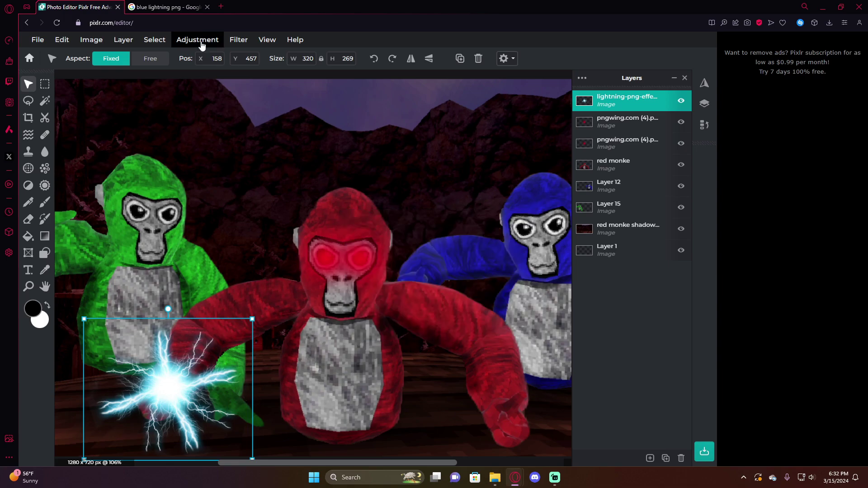
click(196, 40)
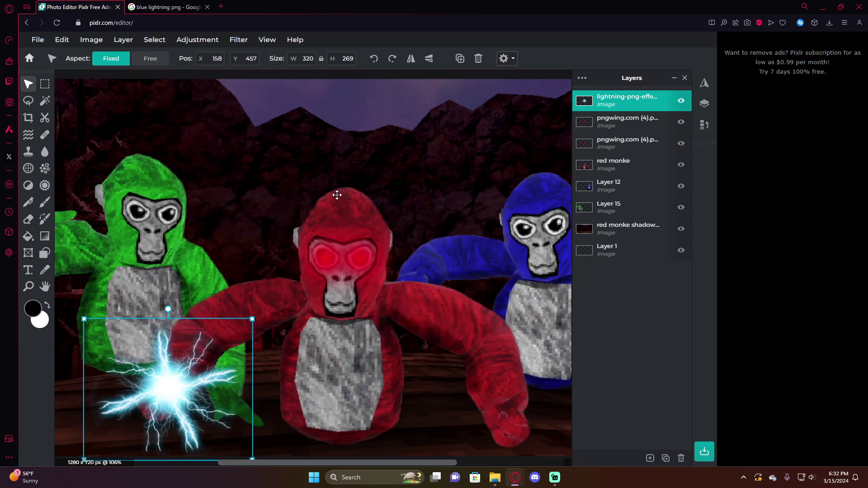
click(196, 39)
click(244, 126)
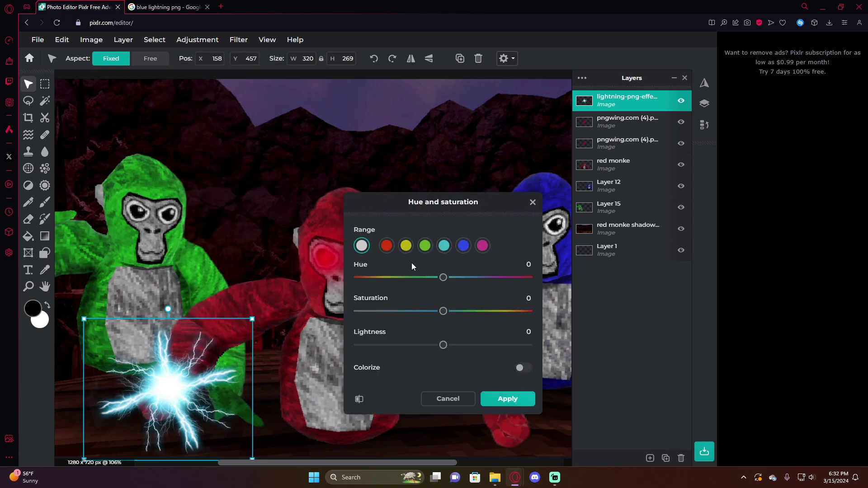
drag(443, 277, 517, 296)
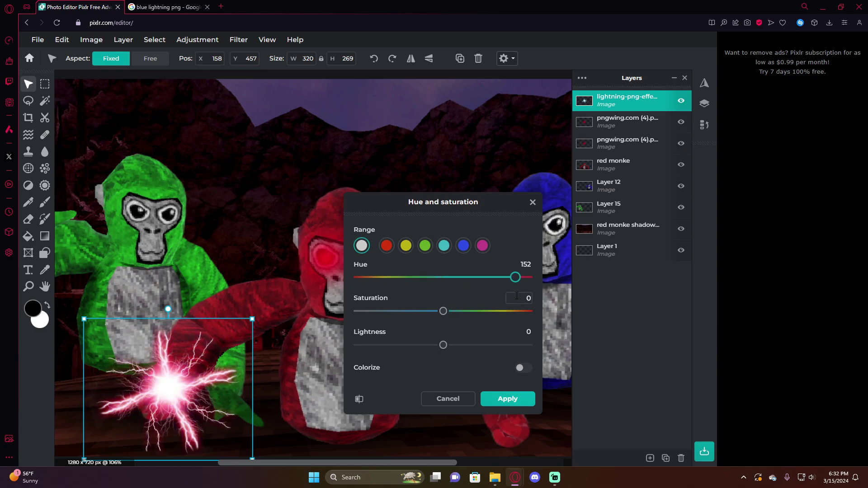
click(507, 399)
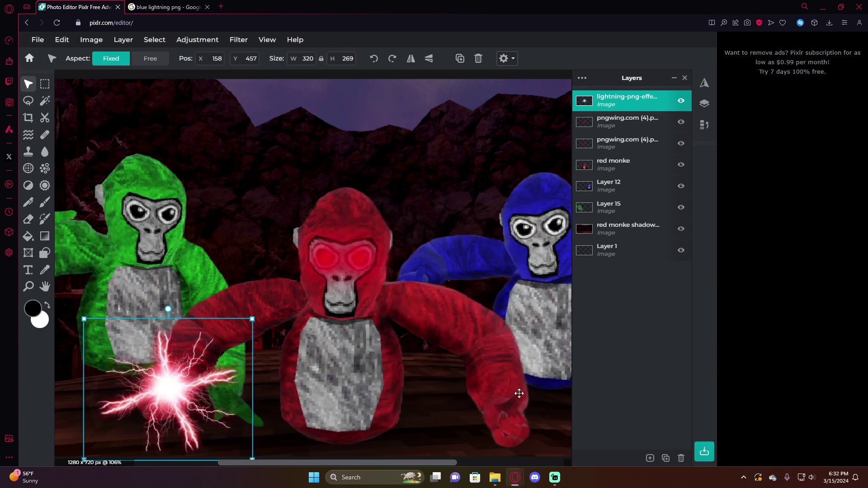
Lower the red burst's opacity and shrink it to about 220 by 185 px over the hand, at about X 197, Y 520
click(608, 108)
drag(569, 180, 535, 183)
click(325, 254)
scroll(356, 288, down, 3)
click(221, 358)
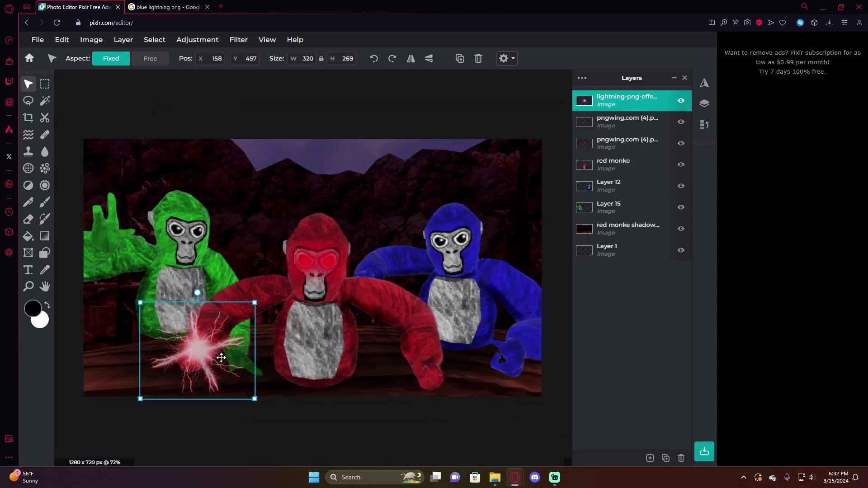
drag(253, 302, 219, 333)
drag(181, 367, 195, 358)
scroll(333, 352, down, 3)
scroll(243, 322, up, 1)
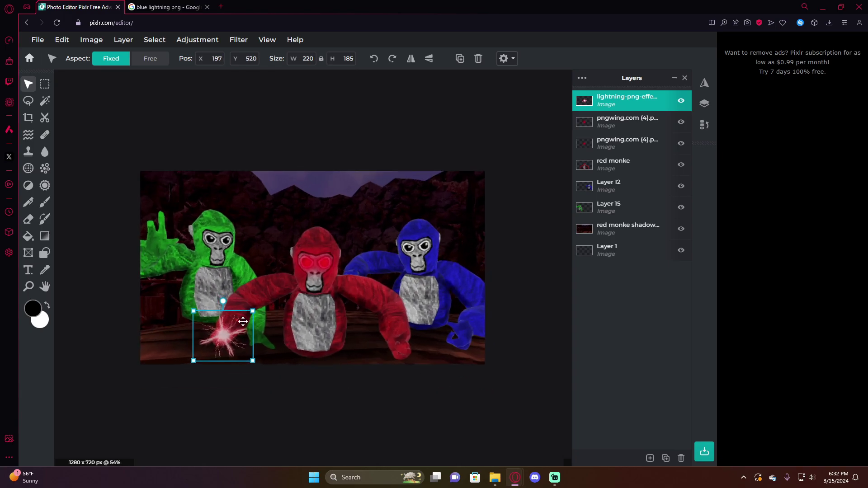
Set the red burst's opacity to 81 and duplicate it for the red gorilla's other hand
click(604, 94)
drag(535, 181, 552, 181)
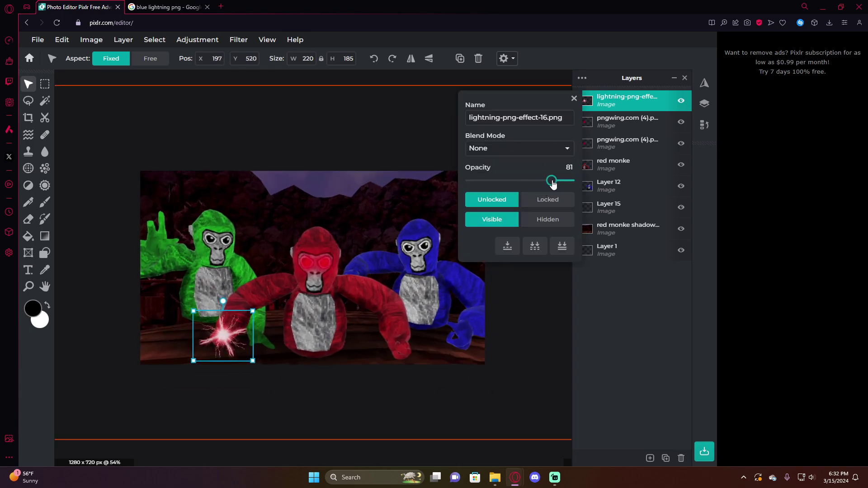
key(ctrl+j)
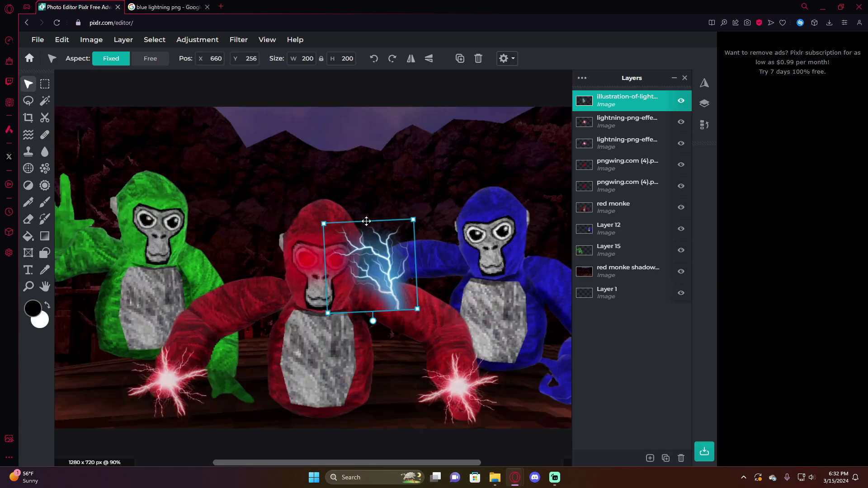
Rotate the blue branching lightning beside the red gorilla's head, move it to about X 673, Y 252, and shift its hue to pinkish red
drag(372, 318, 301, 309)
drag(388, 271, 394, 269)
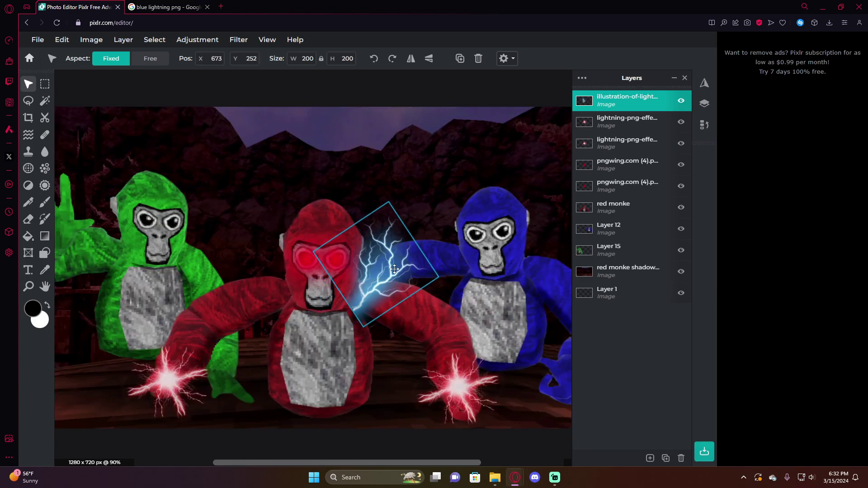
click(199, 40)
click(202, 40)
click(213, 127)
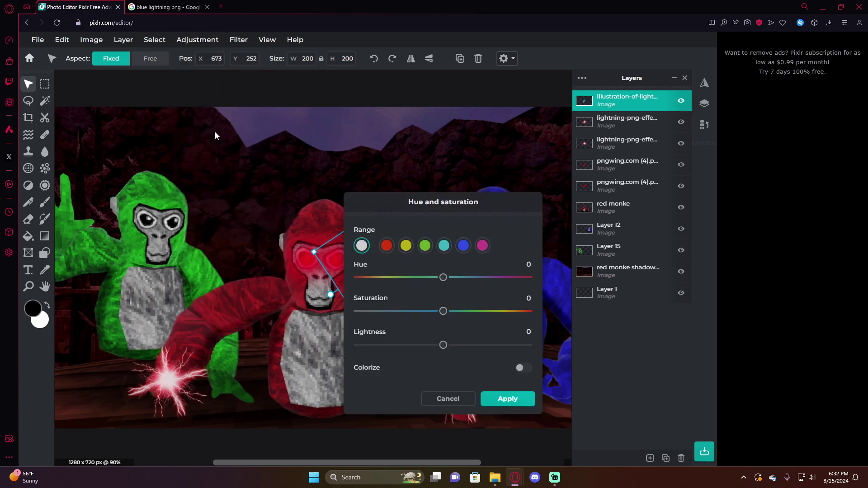
drag(427, 203, 623, 225)
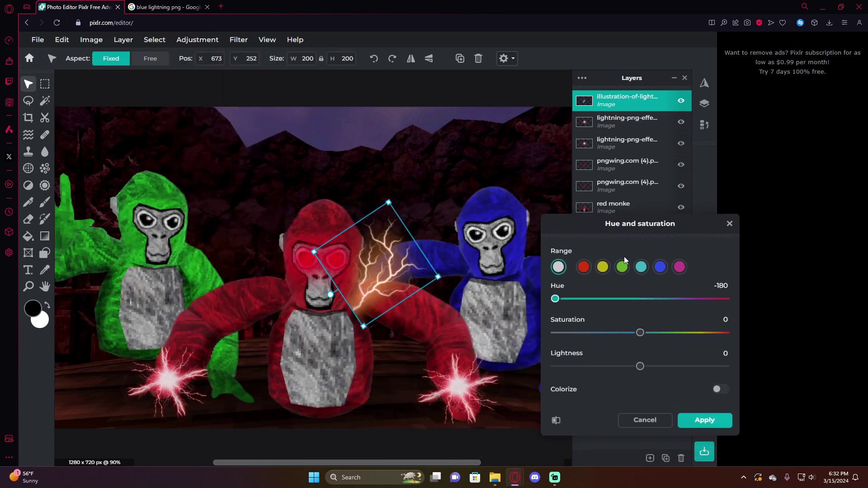
drag(559, 300, 712, 306)
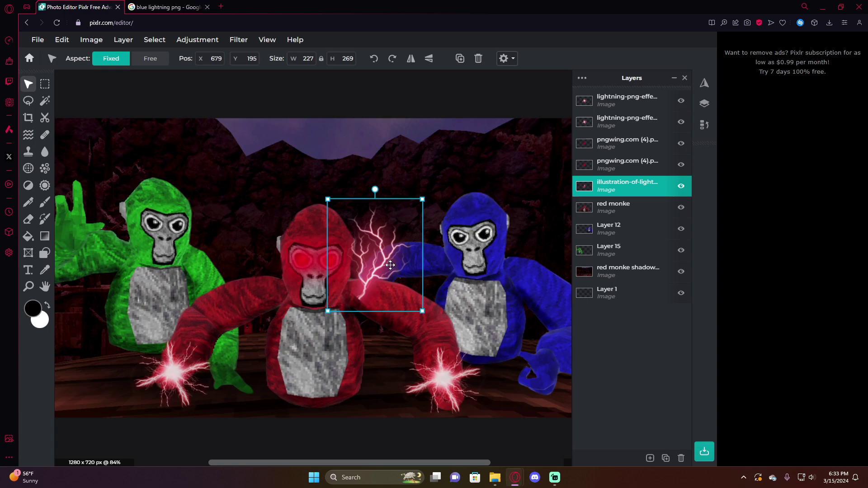
Move the branching lightning to the red gorilla's hand nearest the blue gorilla, rotate it toward the body at about X 753, Y 418, and paste a copy
drag(390, 266, 446, 368)
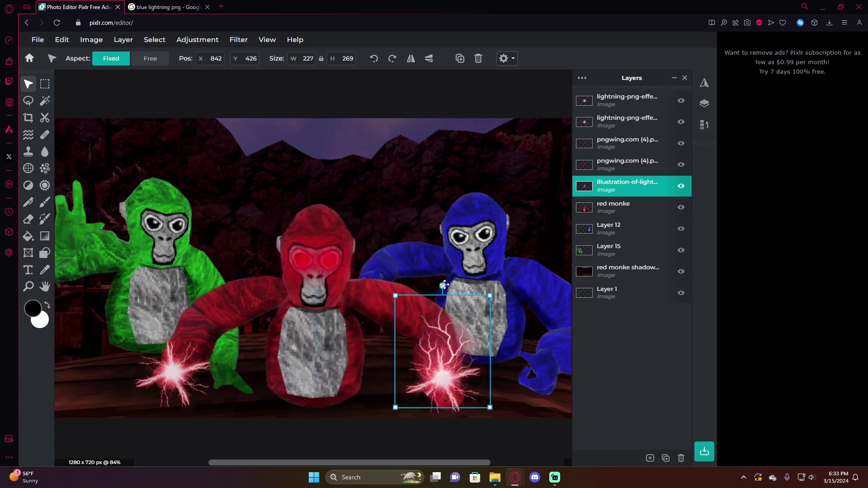
drag(443, 288, 378, 325)
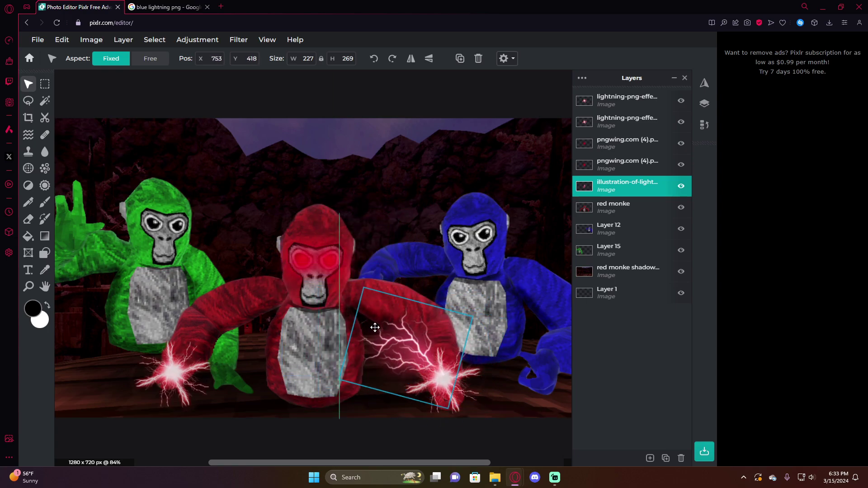
key(ctrl+v)
scroll(234, 271, down, 3)
drag(234, 270, 384, 415)
Merge the two red lightning bursts and all the red eye glow layers into a single layer
double_click(627, 101)
click(509, 248)
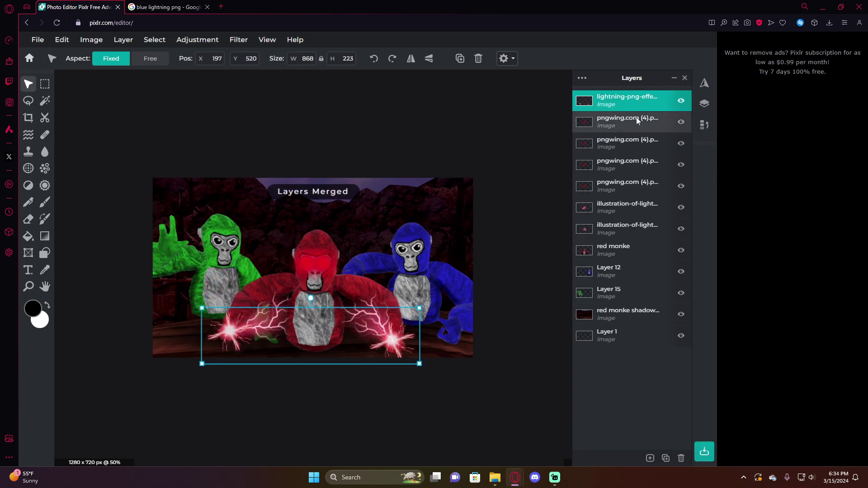
click(635, 103)
double_click(635, 103)
click(508, 246)
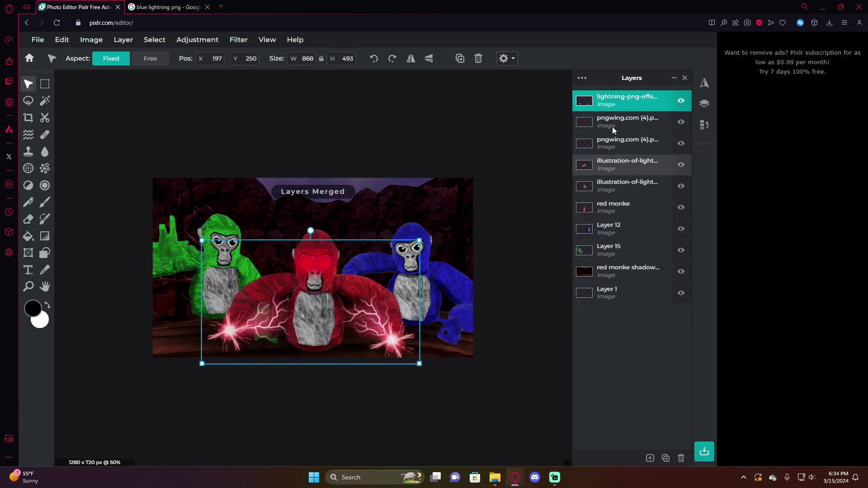
double_click(630, 102)
click(507, 246)
double_click(635, 100)
click(508, 246)
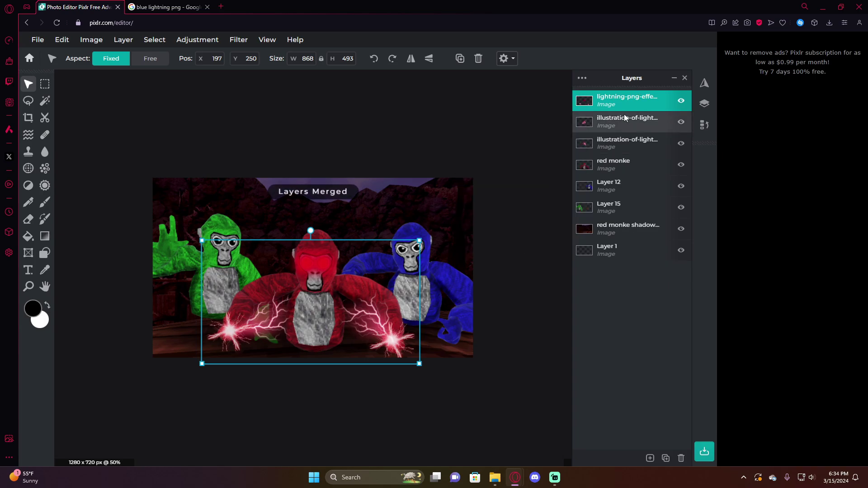
Merge the combined effects layer with both branching lightning layers and the red monke layer
double_click(624, 102)
click(508, 247)
double_click(617, 103)
click(508, 247)
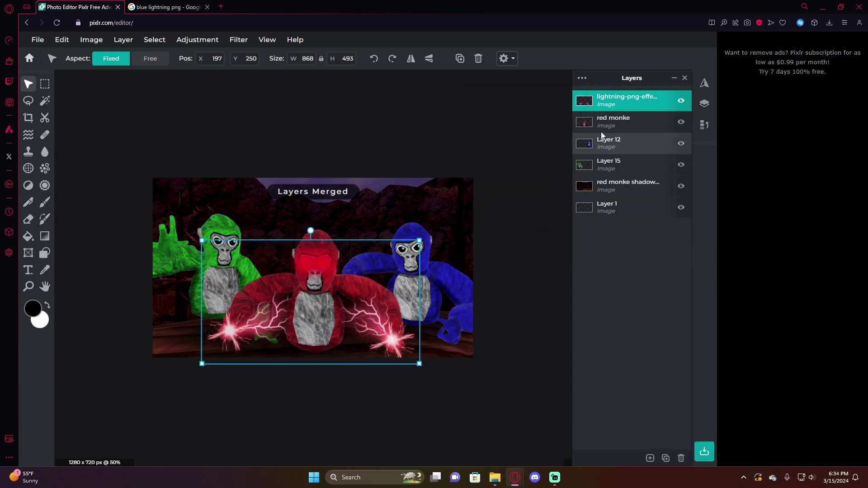
double_click(624, 102)
click(508, 247)
Deselect the merged red gorilla layer and hide it so only the green and blue gorillas show
scroll(497, 253, down, 2)
mouse_move(479, 249)
mouse_down()
mouse_move(490, 217)
mouse_move(477, 244)
mouse_up()
scroll(535, 240, up, 1)
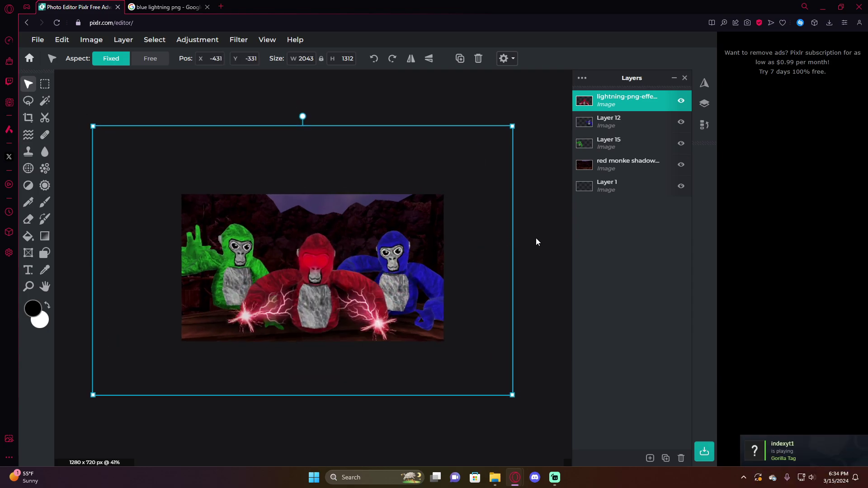
click(531, 237)
scroll(526, 233, up, 2)
scroll(498, 228, up, 2)
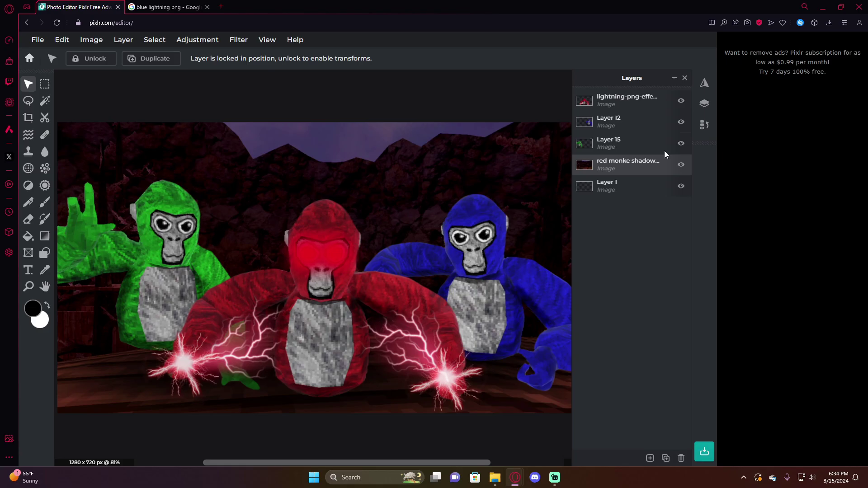
click(681, 101)
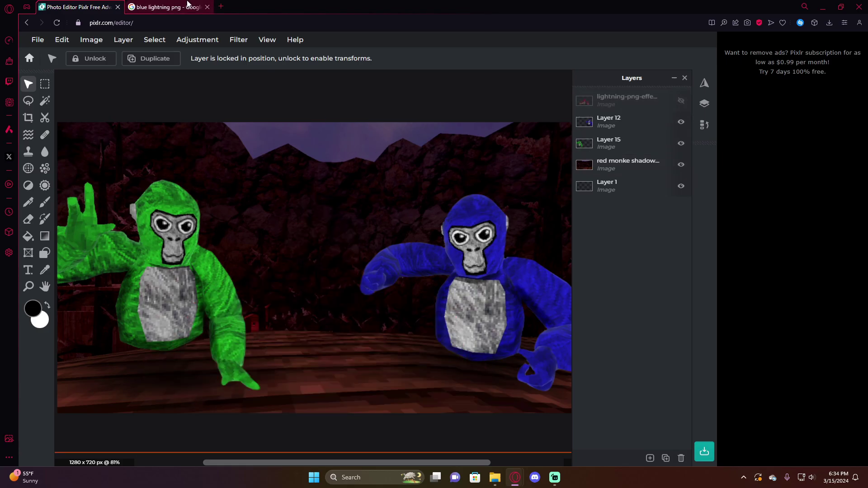
Adjust the temperature and tint of the lightning burst on the blue gorilla's hand, and hide the merged blue gorilla layer
click(188, 5)
click(79, 7)
key(ctrl+z)
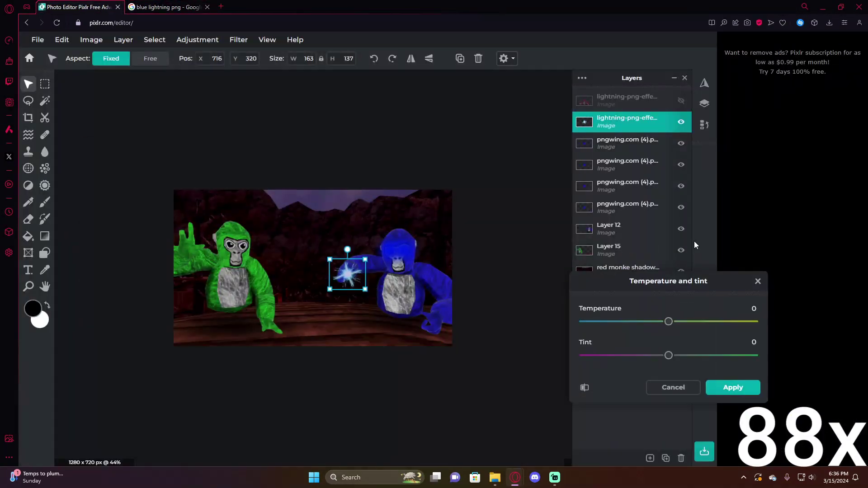
click(197, 40)
click(224, 114)
click(168, 7)
click(79, 7)
click(681, 143)
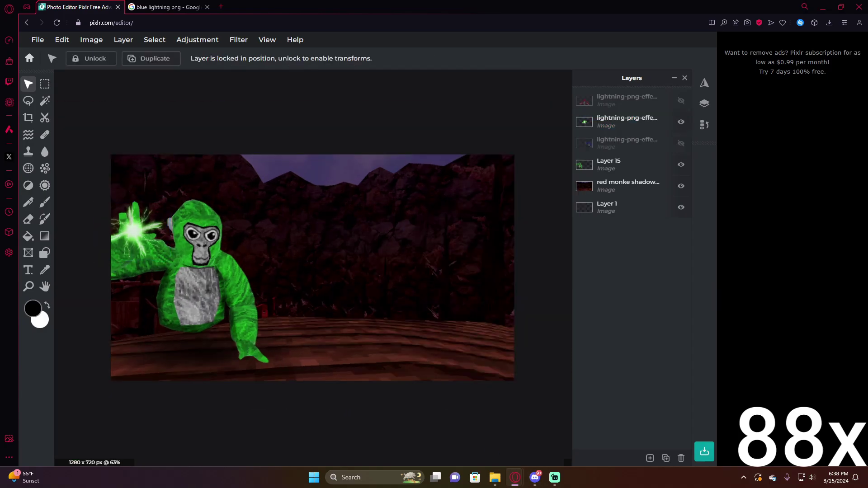
Adjust the temperature and tint of the green gorilla's lightning and glow effects to match its green color
click(197, 40)
click(224, 114)
click(621, 206)
click(197, 40)
click(224, 115)
drag(685, 341, 637, 341)
click(749, 462)
Add a new text layer in the Obelix font at size 60 reading THUMBNAIL
click(28, 270)
key(Delete)
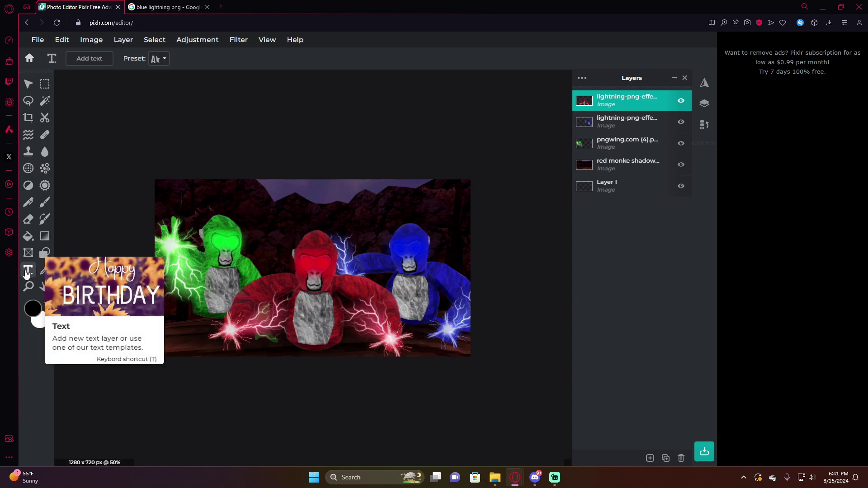
click(511, 280)
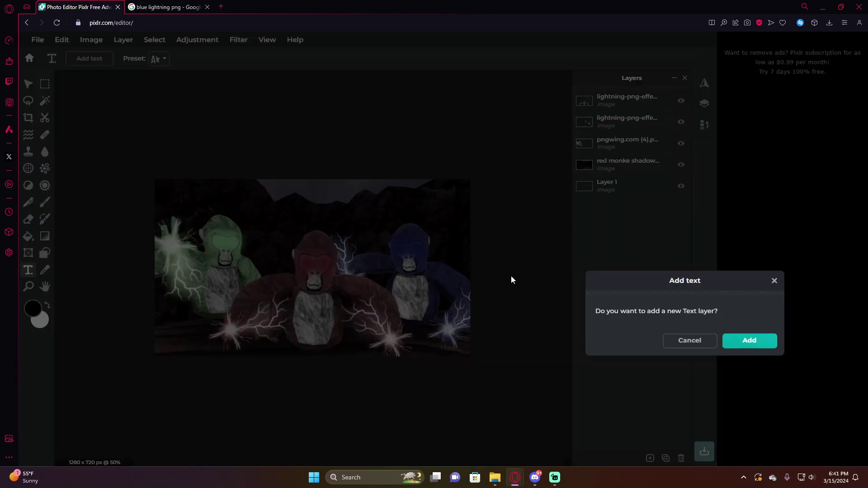
click(742, 340)
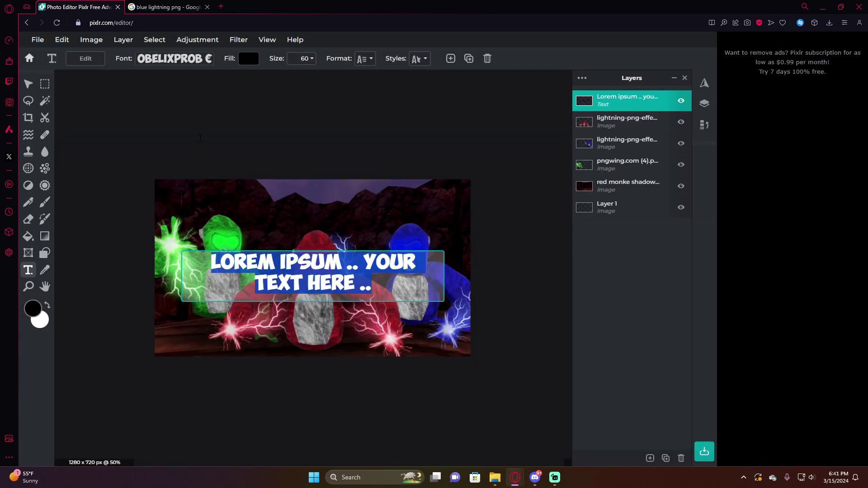
text(THUMBNAI)
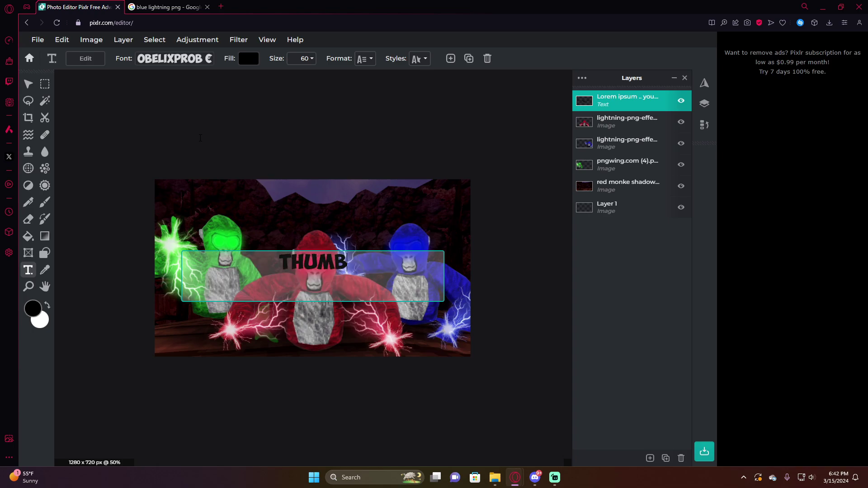
key(BackSpace)
key(BackSpace)
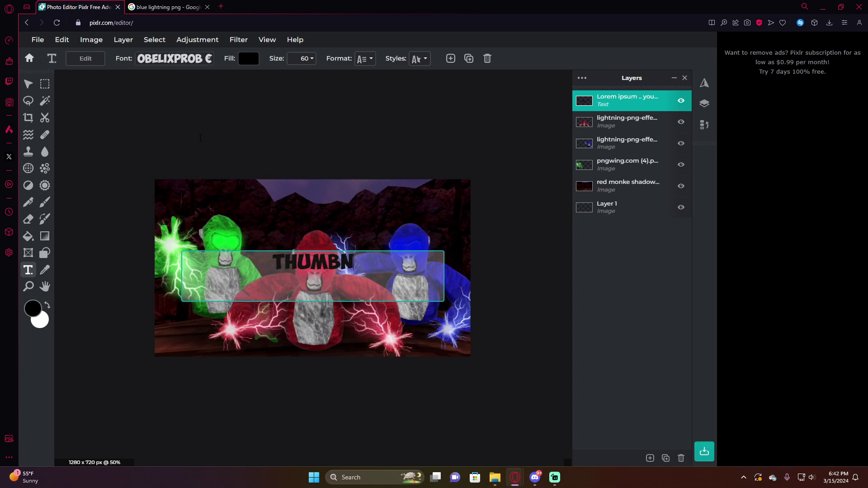
text(AIL)
Move the THUMBNAIL text above the gorillas' heads and fill it with white, #FFFFFF
drag(344, 271, 349, 209)
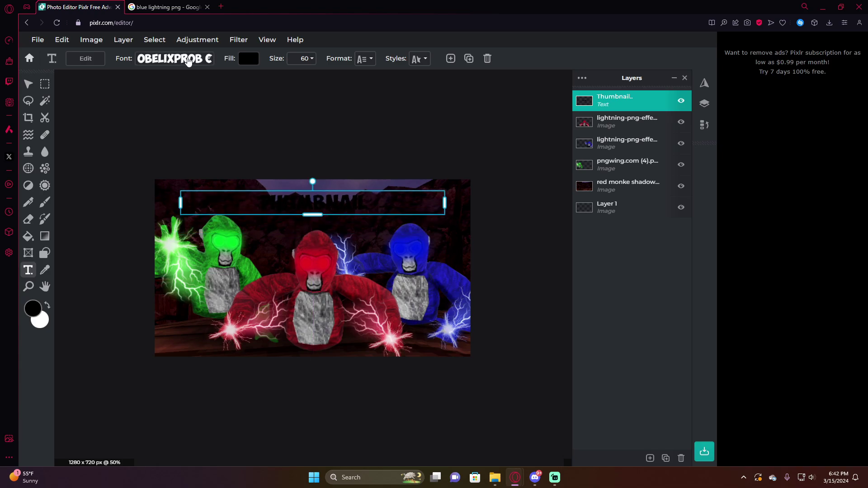
click(248, 58)
click(646, 370)
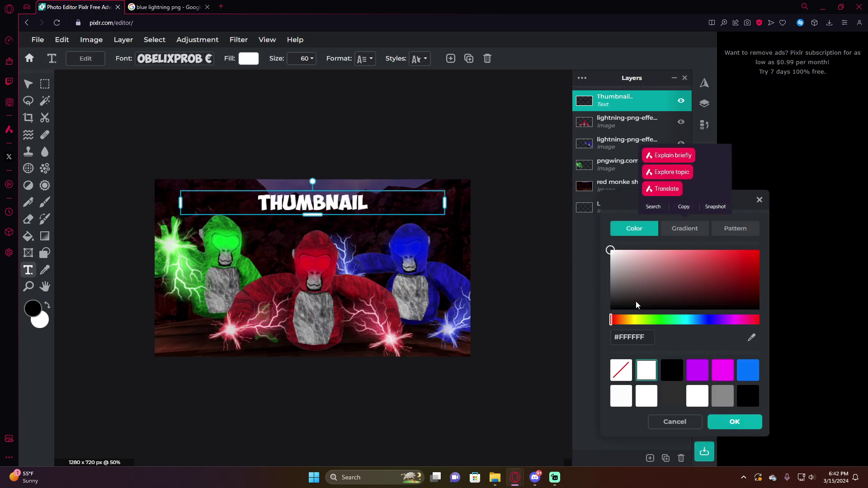
click(741, 427)
scroll(341, 218, down, 2)
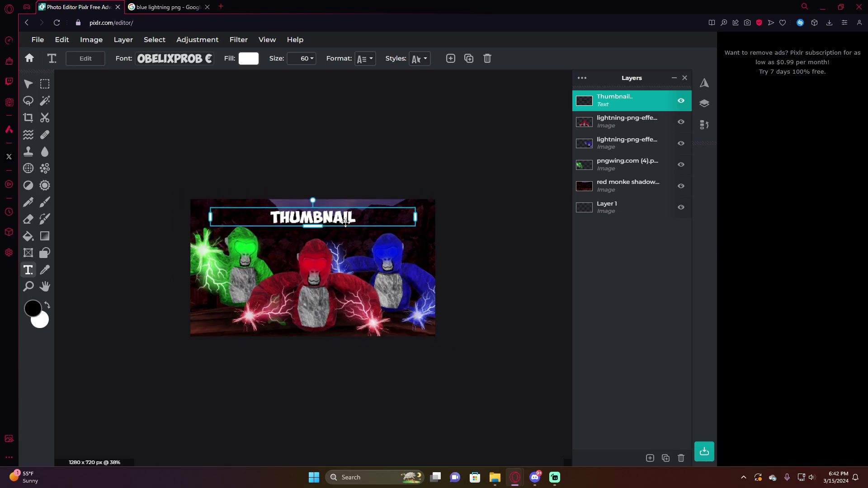
drag(341, 218, 331, 224)
Set the letter spacing of the THUMBNAIL text to 22
click(365, 58)
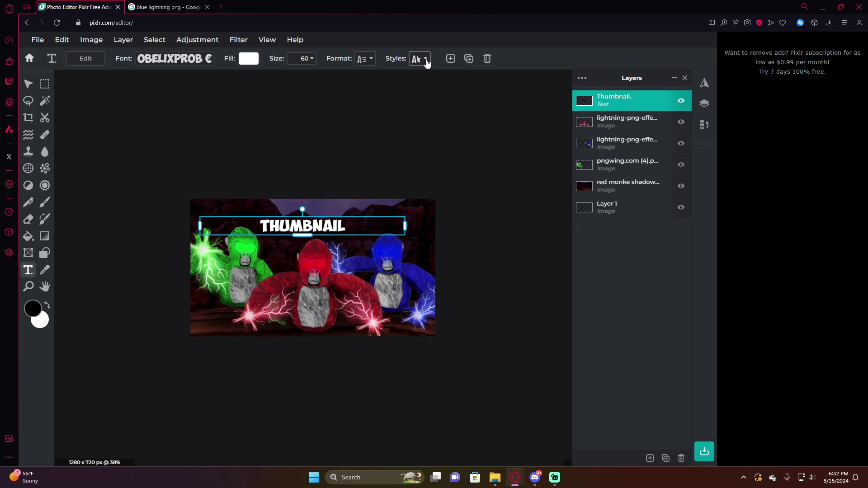
click(420, 58)
click(367, 59)
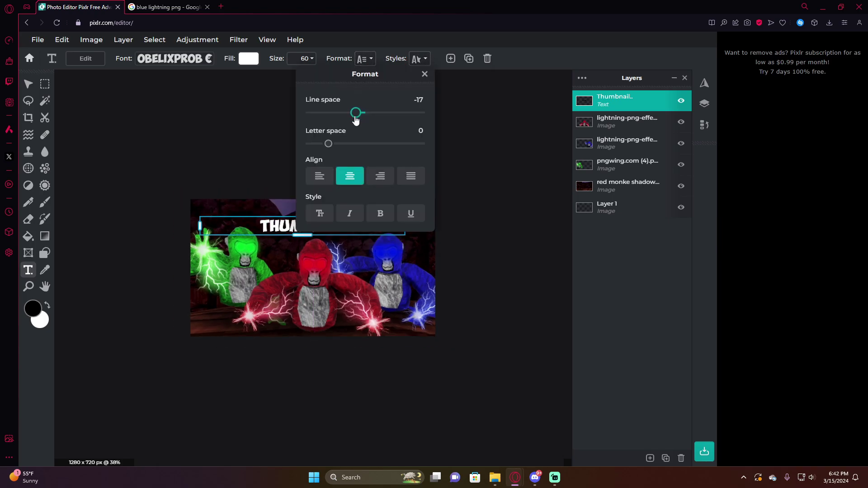
drag(328, 144, 349, 146)
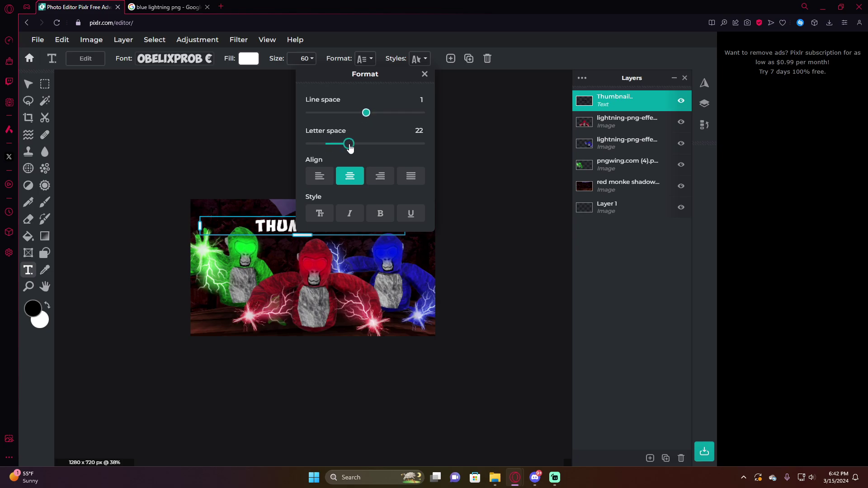
click(453, 183)
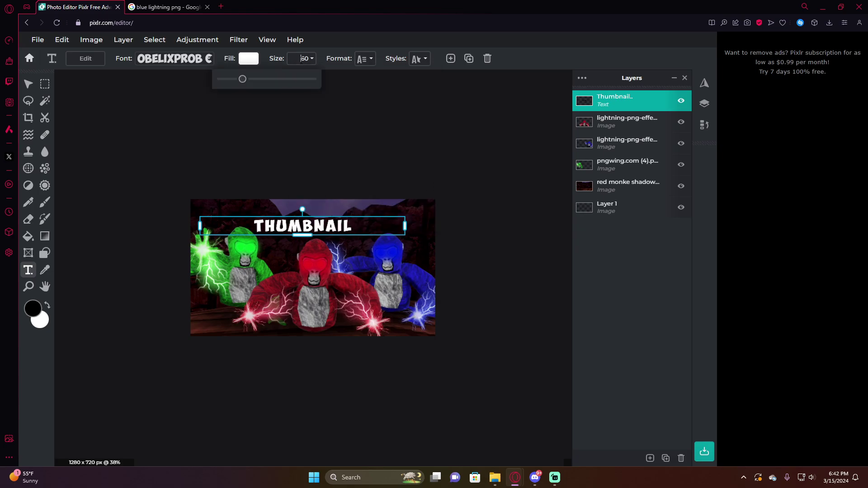
Enlarge the THUMBNAIL text to size 115 and centre it along the upper edge of the canvas
click(280, 85)
click(305, 225)
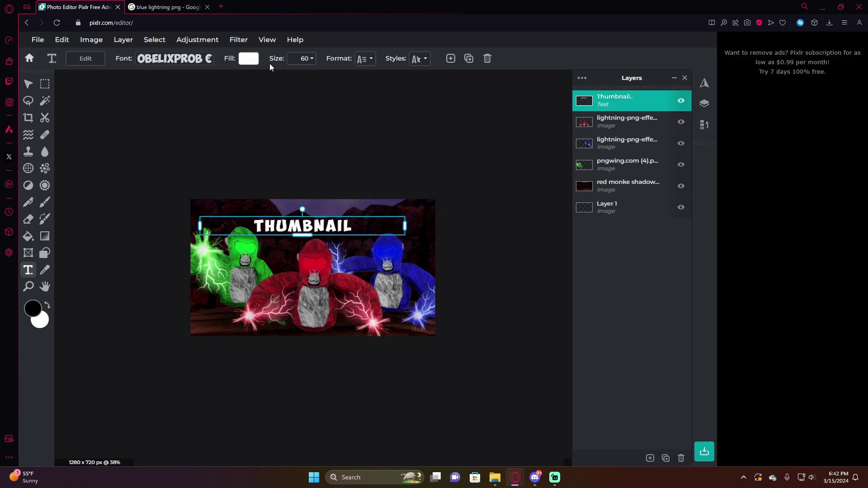
click(311, 59)
drag(242, 78, 260, 83)
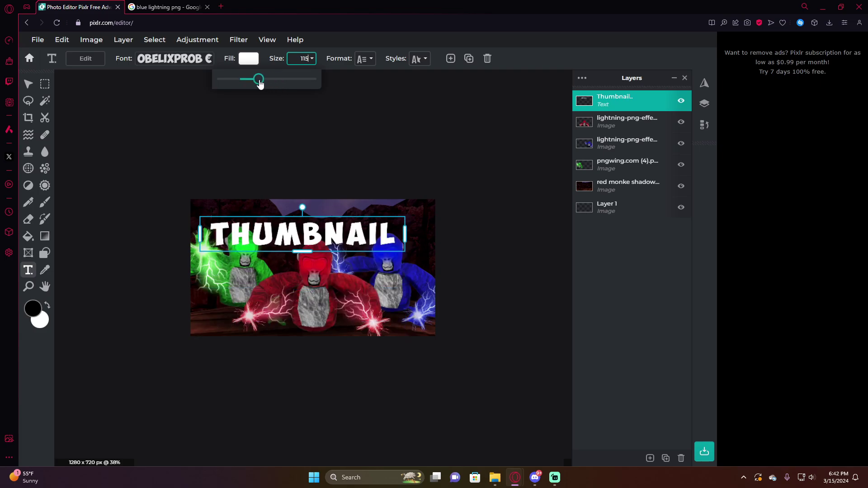
drag(289, 233, 299, 219)
Move the Thumbnail text layer below the three lightning layers, directly above the red monke shadow layer
drag(614, 99, 615, 165)
scroll(459, 319, down, 2)
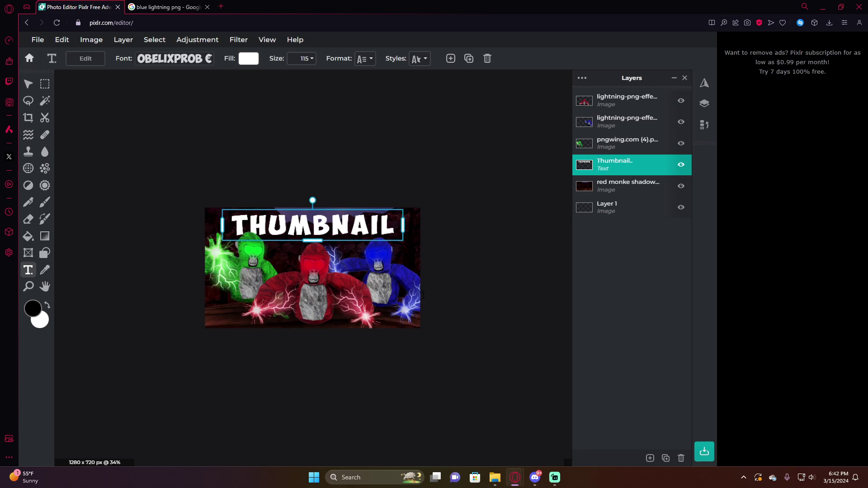
scroll(459, 319, up, 3)
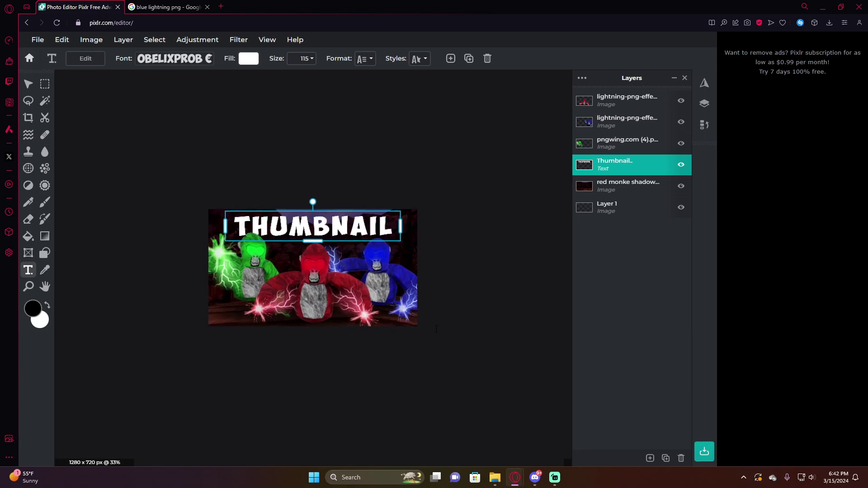
Change the THUMBNAIL text's font to the pixel-style Gorilla Tag font, GORILLATAGFO…
click(175, 59)
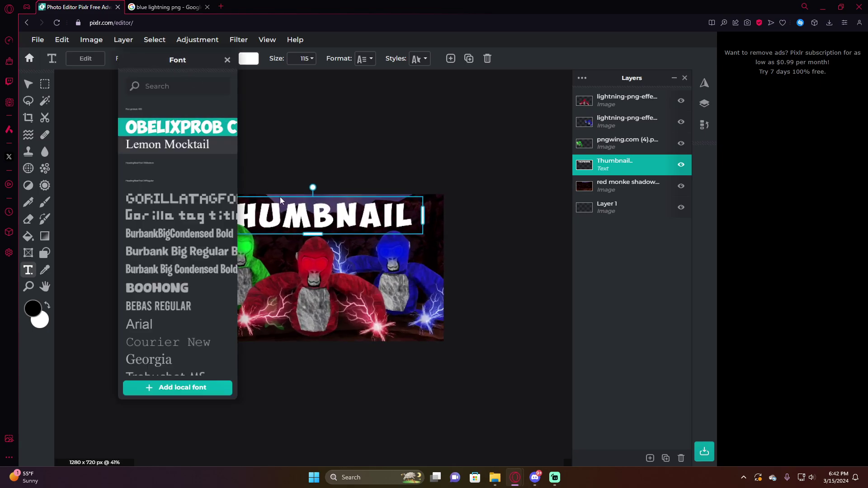
click(207, 199)
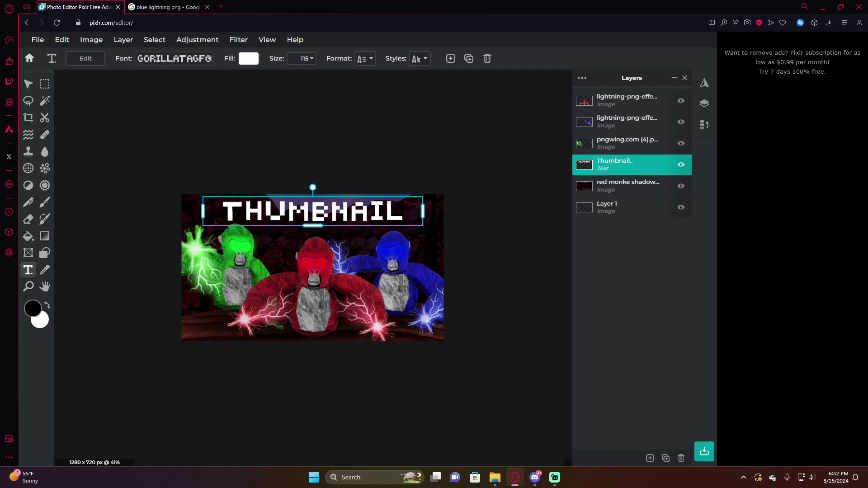
scroll(505, 338, down, 2)
Widen the THUMBNAIL text box to nearly the canvas width and enlarge the text to size 140
click(301, 59)
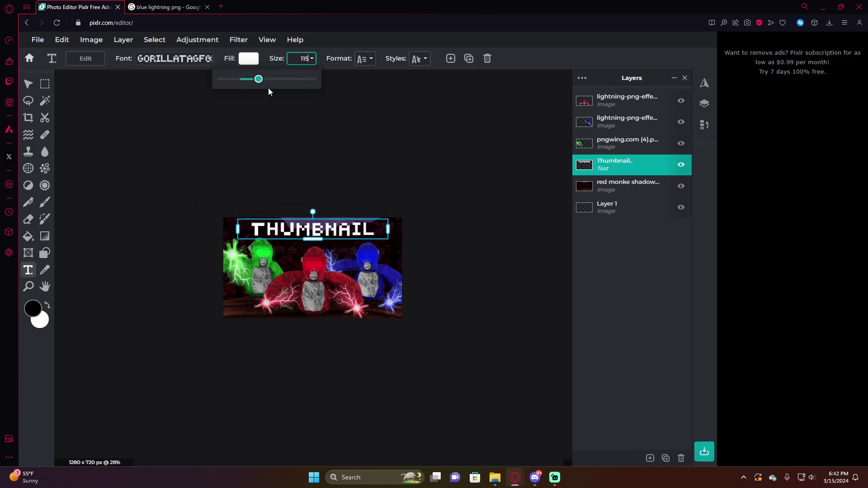
drag(257, 79, 261, 87)
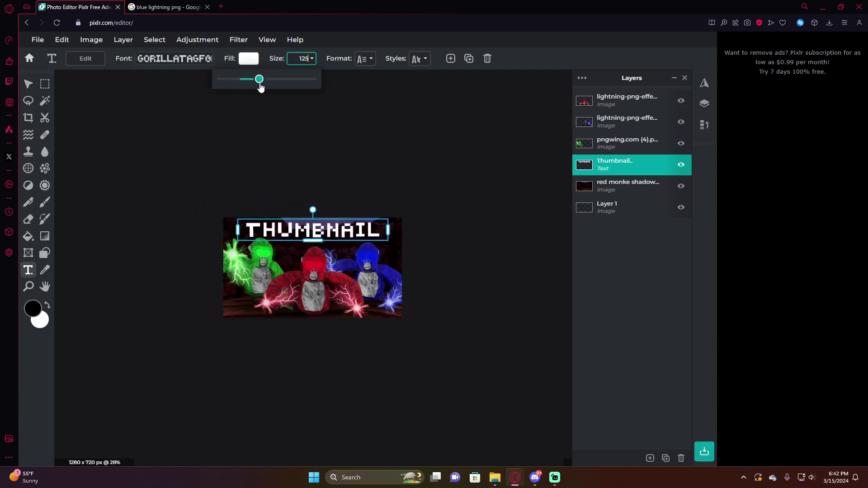
click(238, 228)
double_click(238, 228)
click(365, 216)
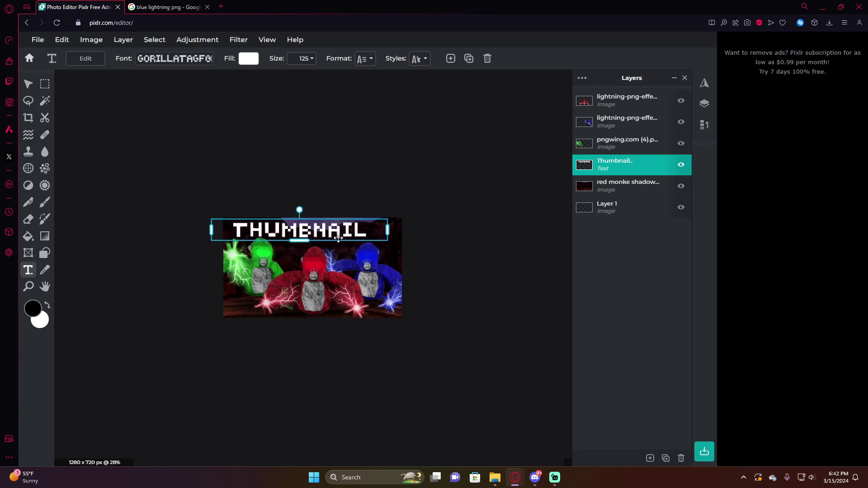
click(301, 59)
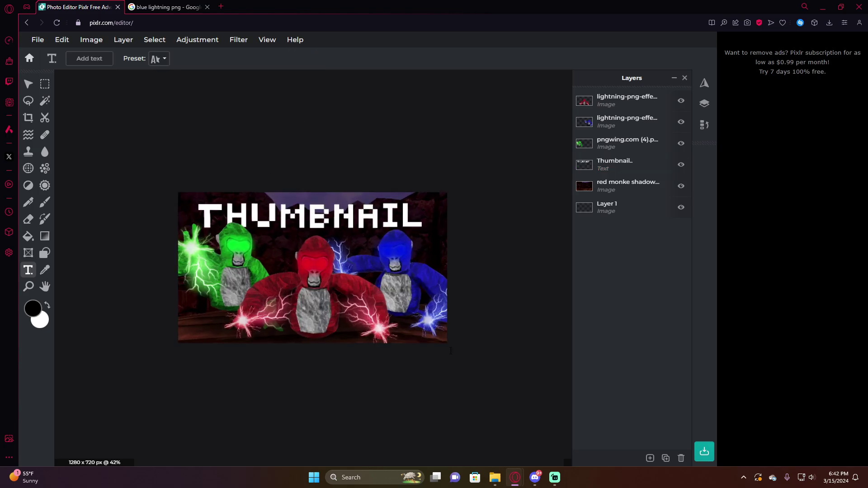
Select the THUMBNAIL text and try to apply the Bold style
scroll(313, 268, up, 1)
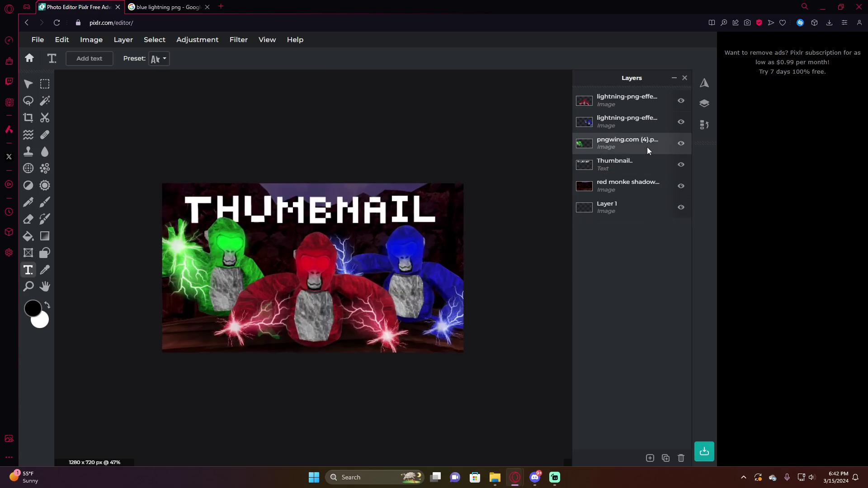
scroll(514, 183, up, 2)
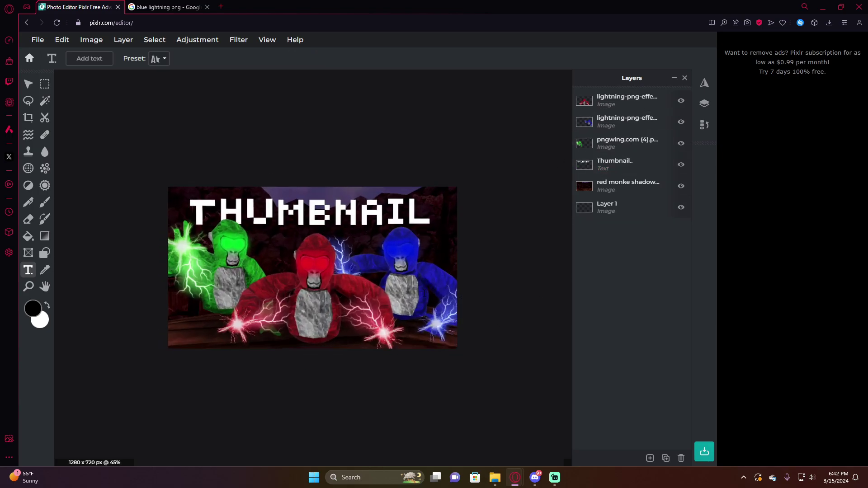
click(374, 171)
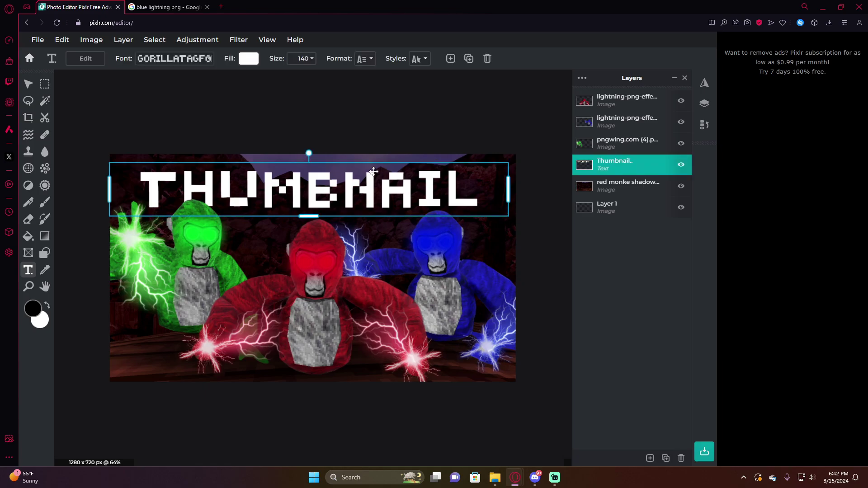
click(417, 60)
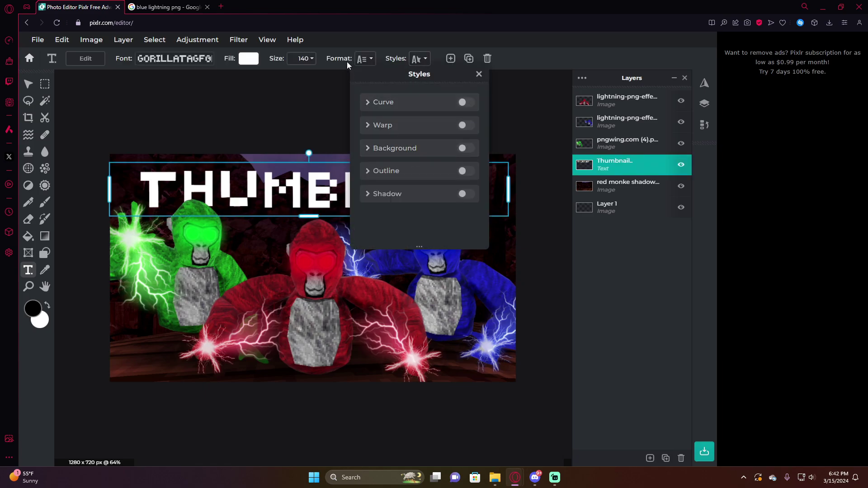
click(364, 59)
click(382, 217)
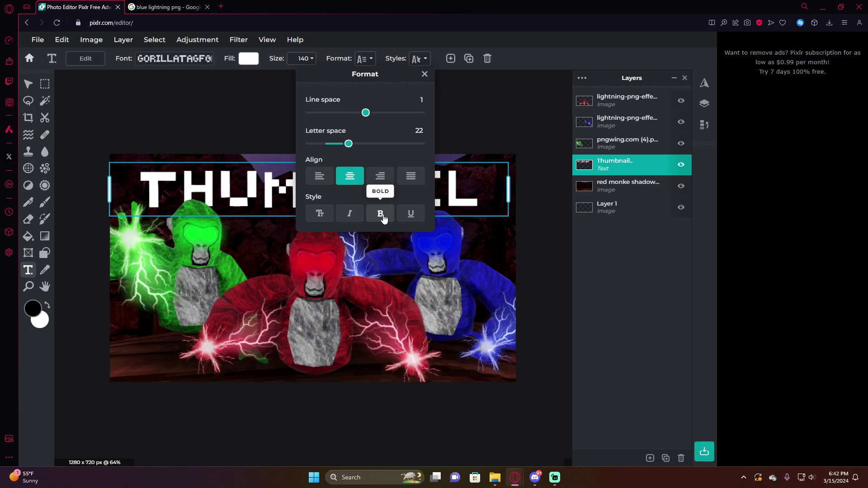
Turn on the Outline style for the THUMBNAIL text
click(416, 60)
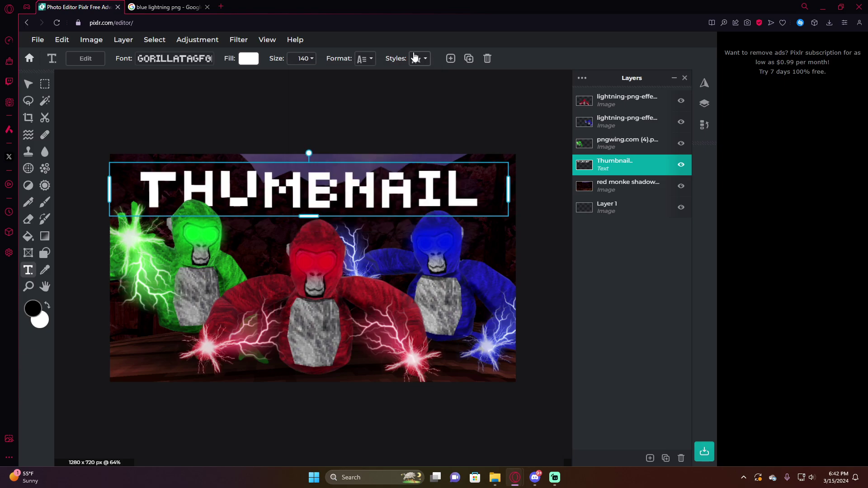
click(385, 171)
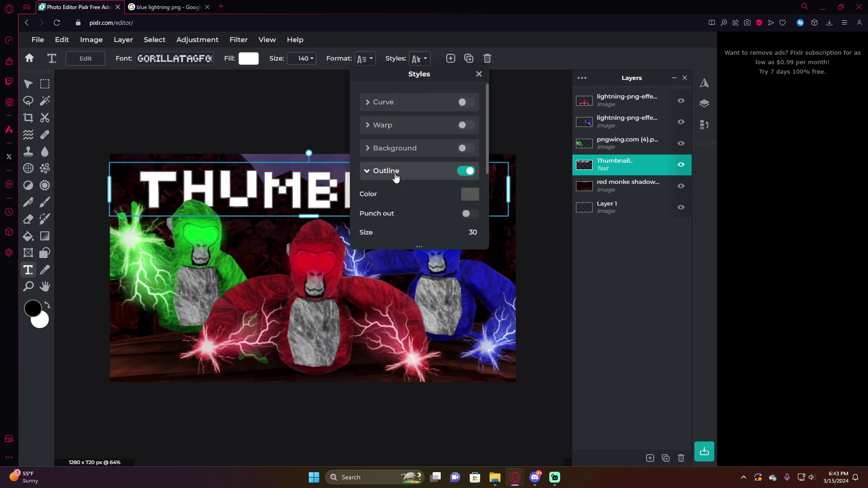
click(364, 58)
click(419, 58)
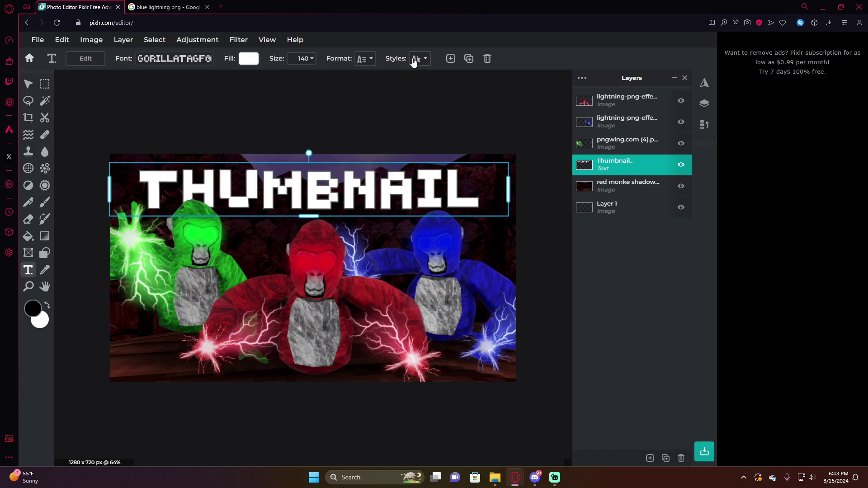
scroll(378, 246, down, 2)
scroll(435, 196, up, 2)
Set the THUMBNAIL text's outline color to white, #FFFFFF
click(470, 194)
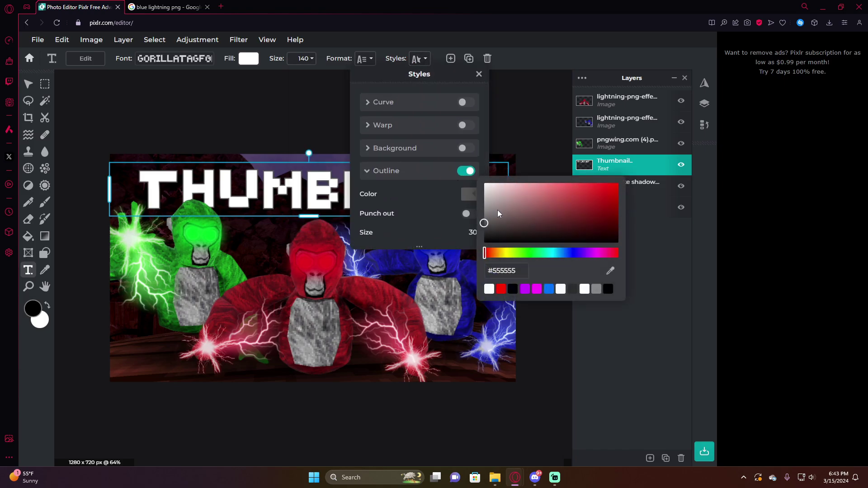
drag(505, 209, 445, 172)
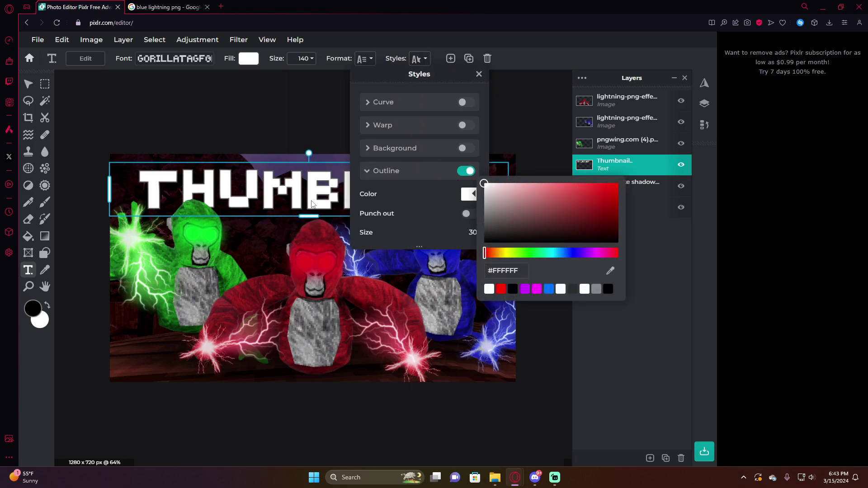
scroll(435, 218, down, 2)
scroll(434, 218, up, 2)
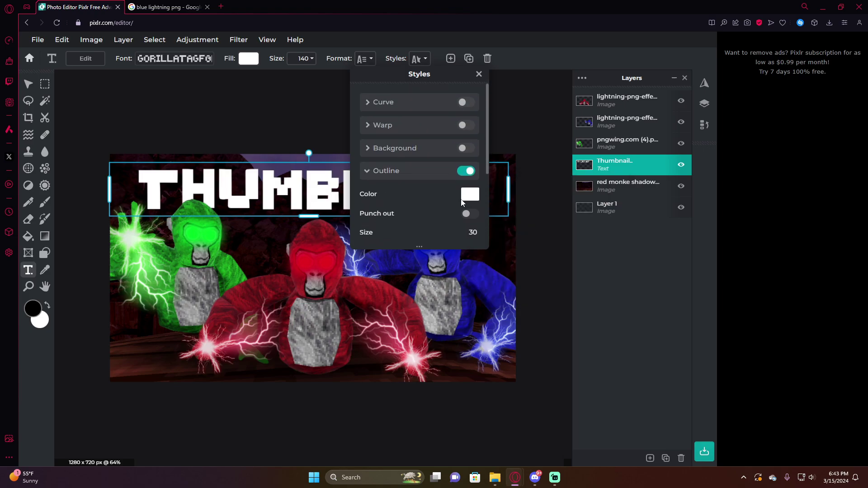
Change the THUMBNAIL text's outline color to black and increase the outline size
click(470, 194)
click(430, 197)
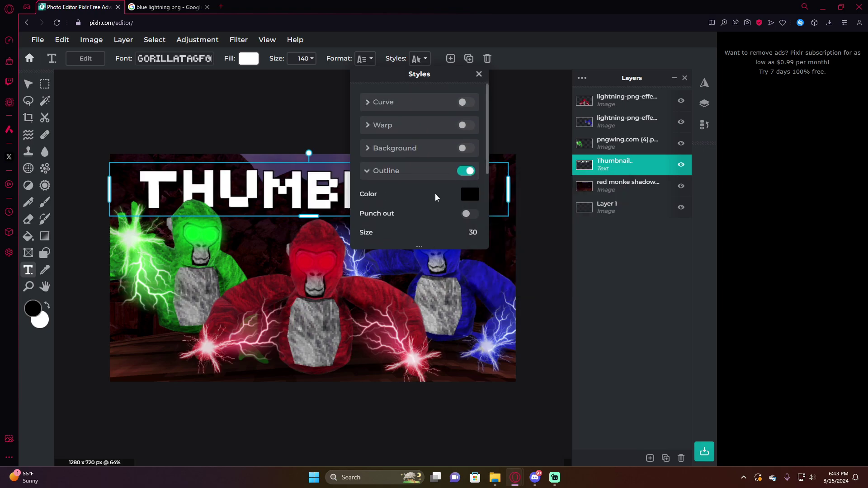
scroll(441, 200, down, 2)
scroll(425, 204, up, 2)
scroll(424, 204, down, 2)
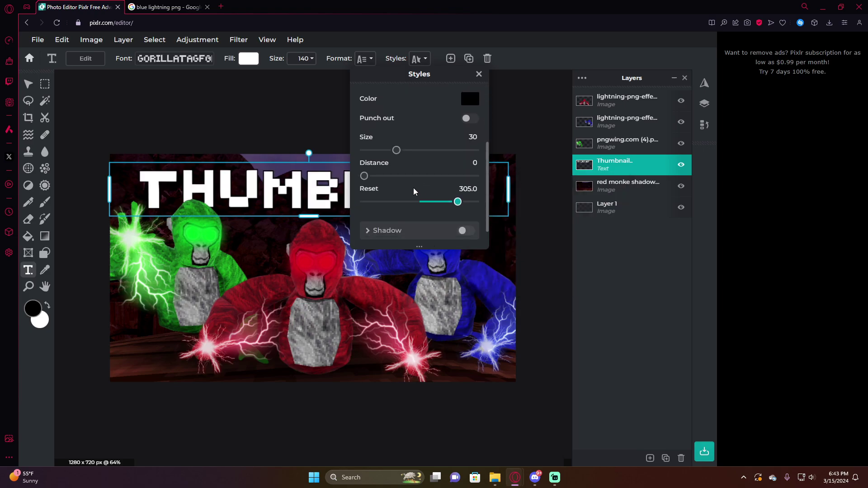
mouse_move(397, 150)
mouse_down()
mouse_move(386, 163)
mouse_move(408, 151)
mouse_up()
Turn on the Shadow style for the THUMBNAIL text and set the shadow color to white
click(423, 231)
scroll(423, 232, down, 3)
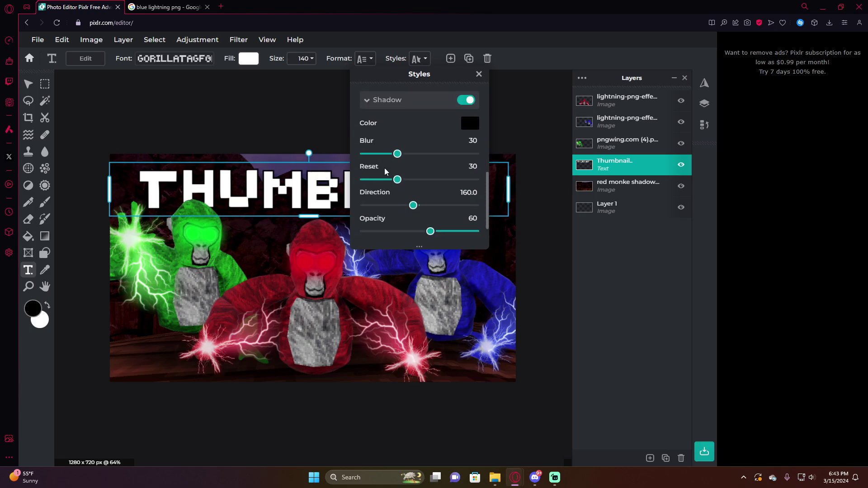
click(468, 119)
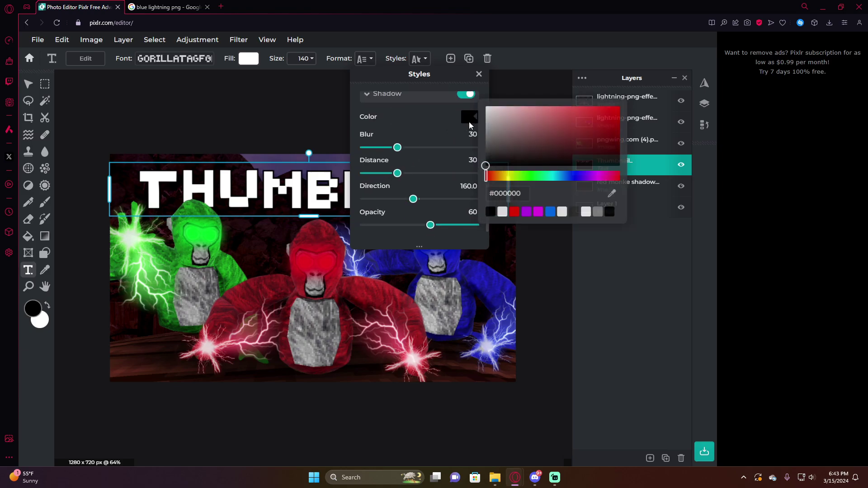
click(369, 110)
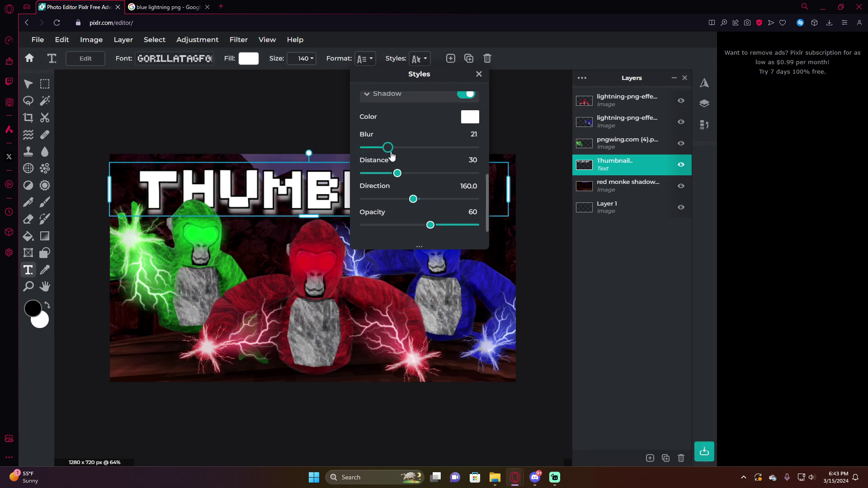
Turn the text shadow into a glow with blur 51, distance 0, direction 0 and opacity 100
drag(389, 148, 361, 174)
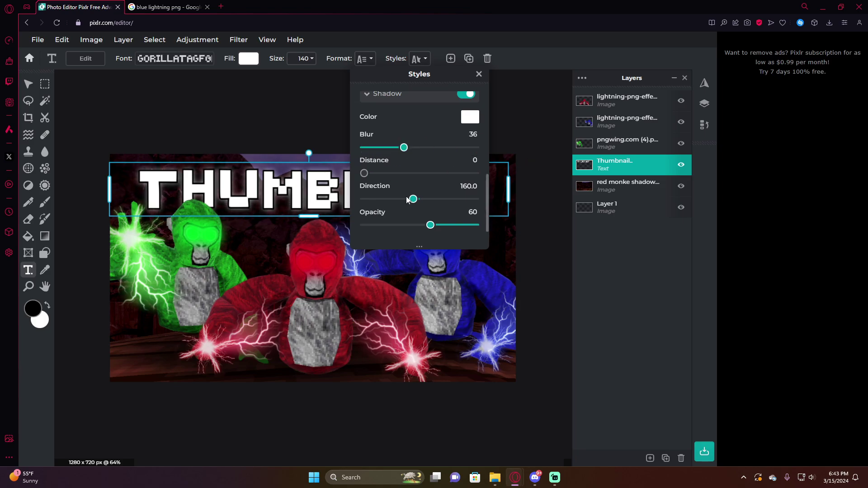
drag(416, 225, 502, 219)
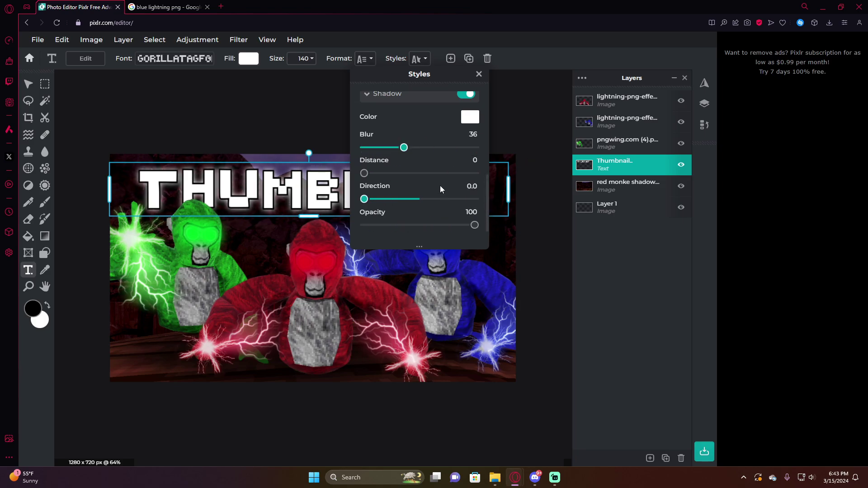
drag(405, 148, 421, 156)
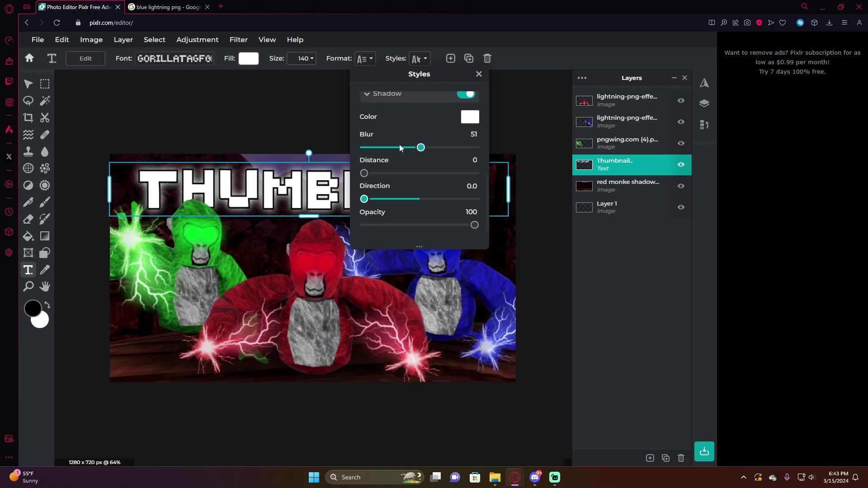
Reduce the size of the THUMBNAIL text's black outline so it is thinner
scroll(399, 149, up, 1)
scroll(409, 163, up, 2)
scroll(409, 163, down, 2)
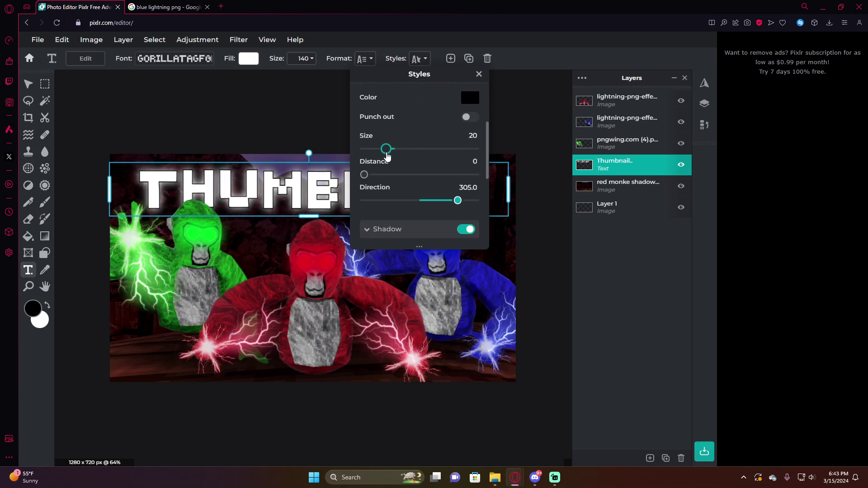
drag(386, 153, 381, 153)
click(317, 125)
scroll(316, 125, down, 5)
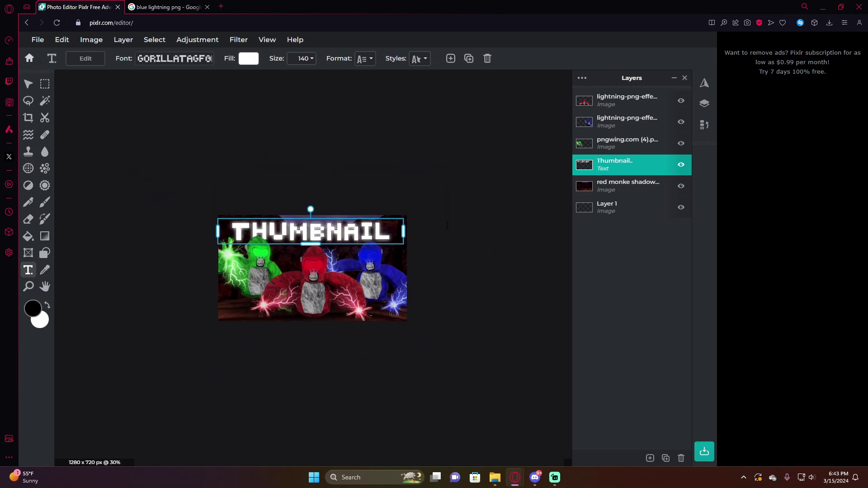
Nudge the THUMBNAIL text within the upper part of the image and turn off its Outline style
drag(384, 233, 385, 232)
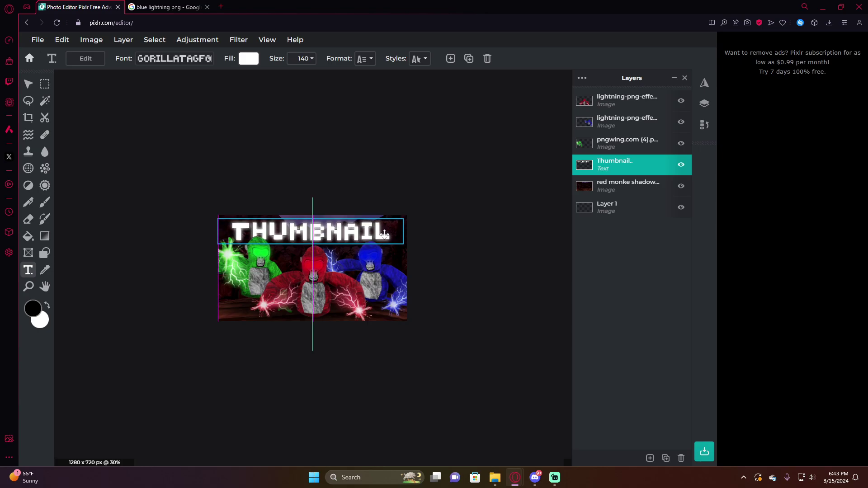
scroll(385, 232, up, 3)
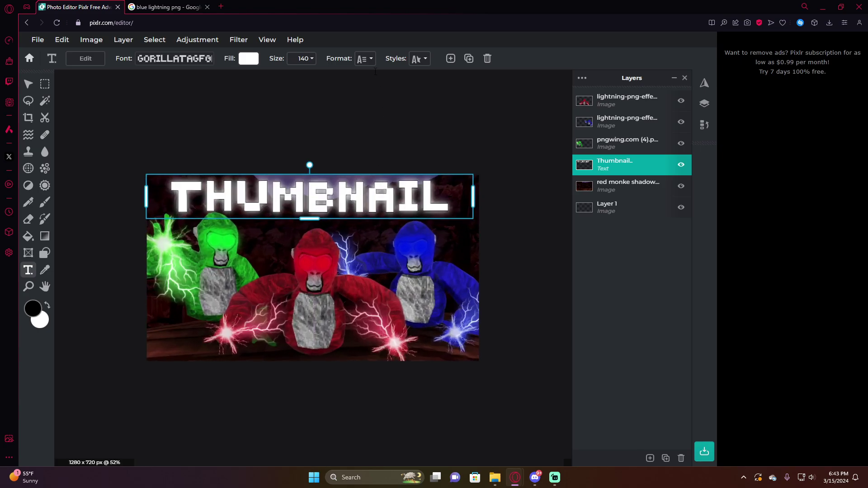
click(365, 59)
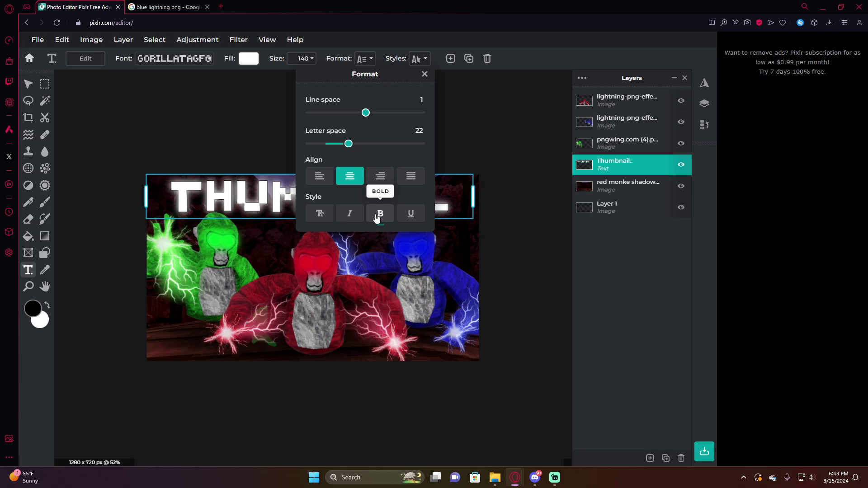
click(419, 59)
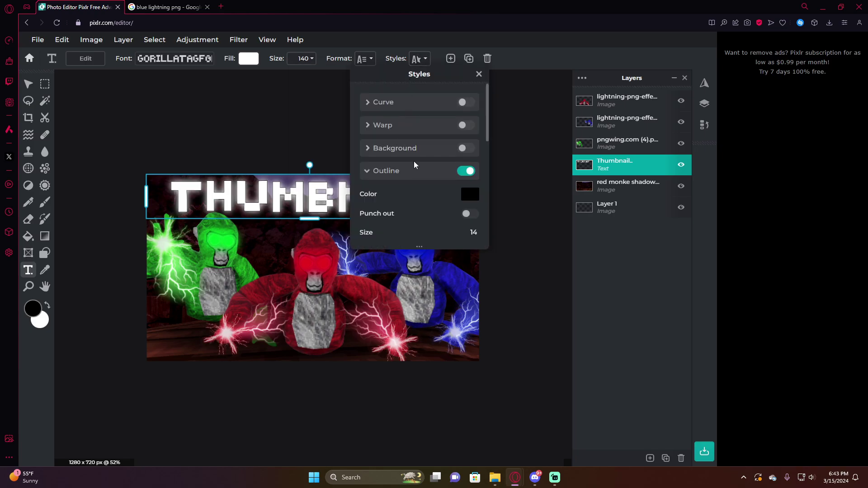
click(466, 171)
click(500, 273)
Increase the font size of the THUMBNAIL text so the title spans most of the image's width
scroll(510, 323, down, 5)
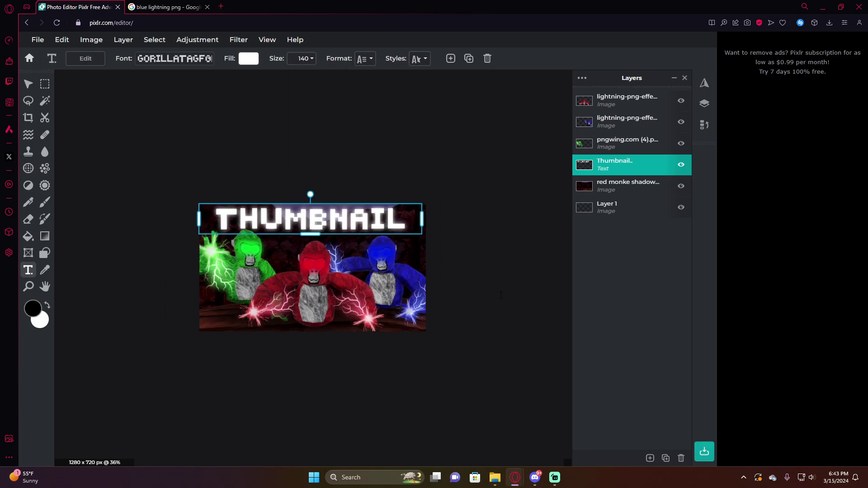
scroll(510, 324, up, 4)
scroll(418, 243, up, 2)
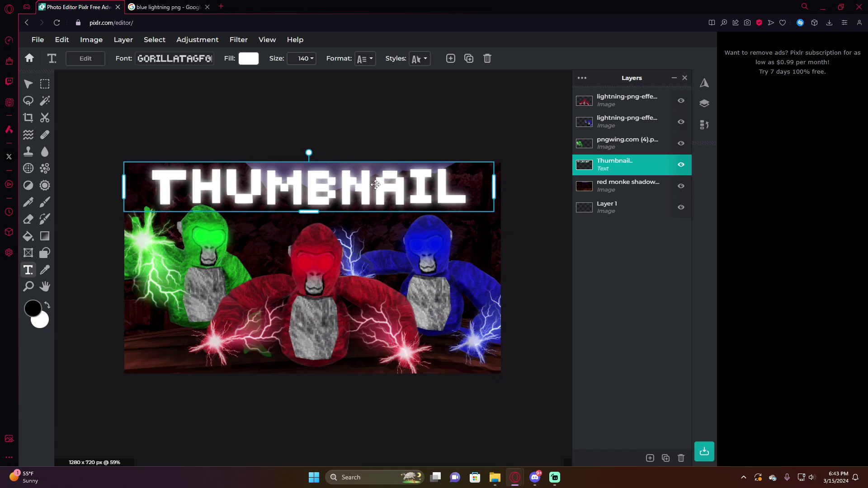
scroll(375, 185, up, 1)
scroll(375, 174, down, 1)
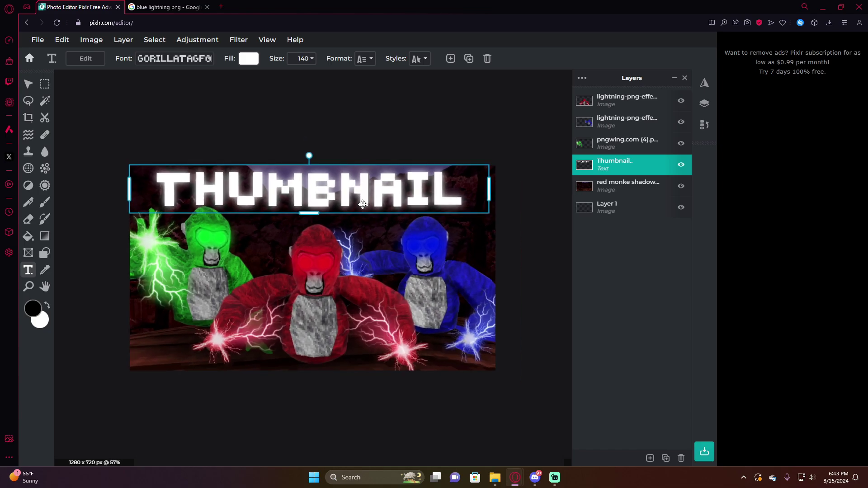
scroll(363, 205, down, 1)
click(294, 40)
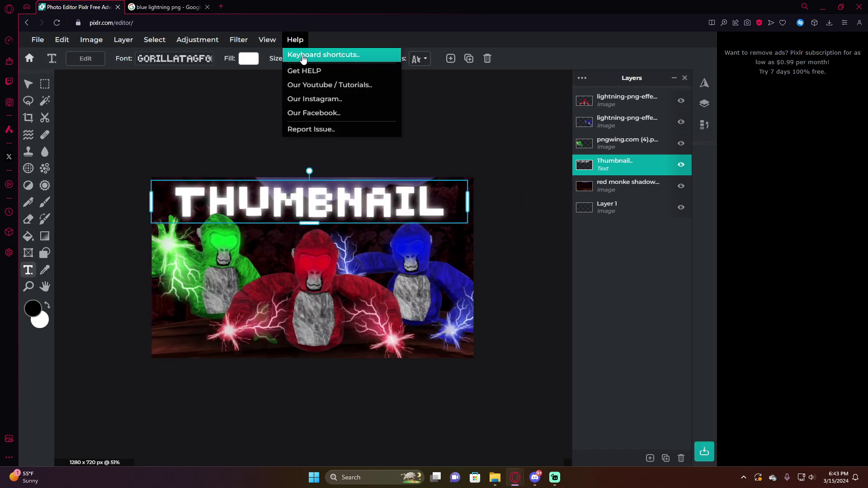
click(311, 58)
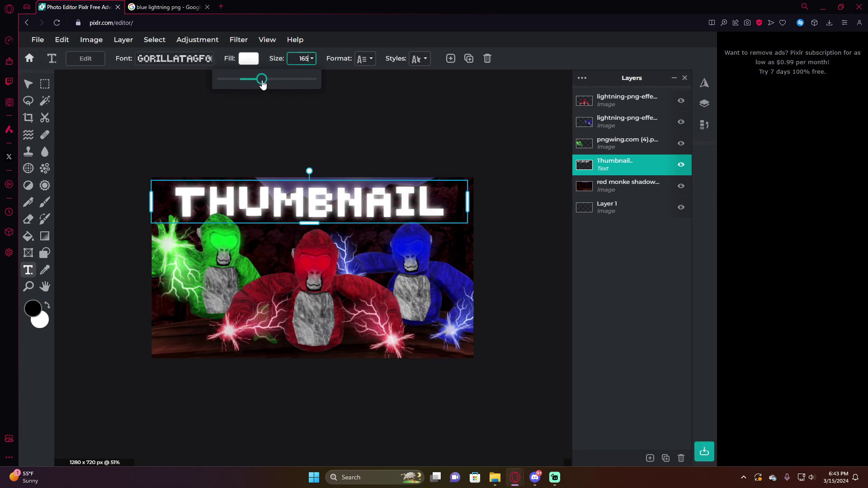
drag(262, 85, 261, 84)
Shift the enlarged THUMBNAIL text slightly right to centre it along the image's upper edge, and deselect it
scroll(443, 159, down, 4)
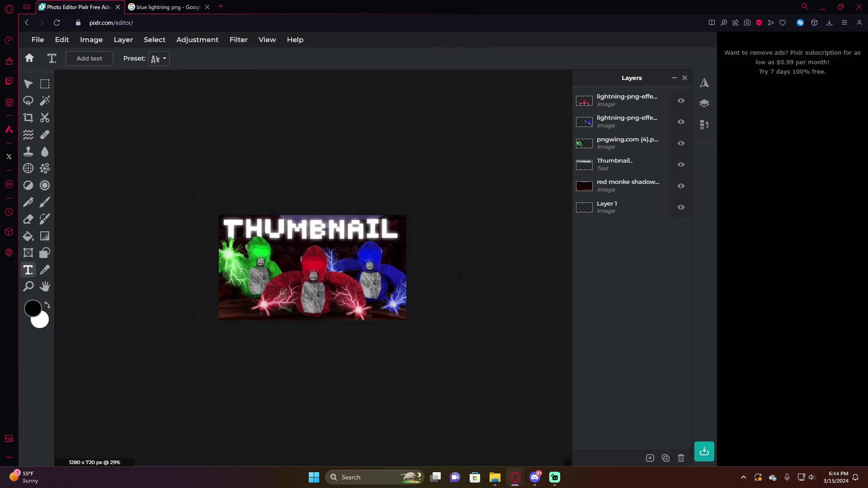
drag(371, 230, 375, 229)
click(460, 228)
scroll(549, 324, up, 2)
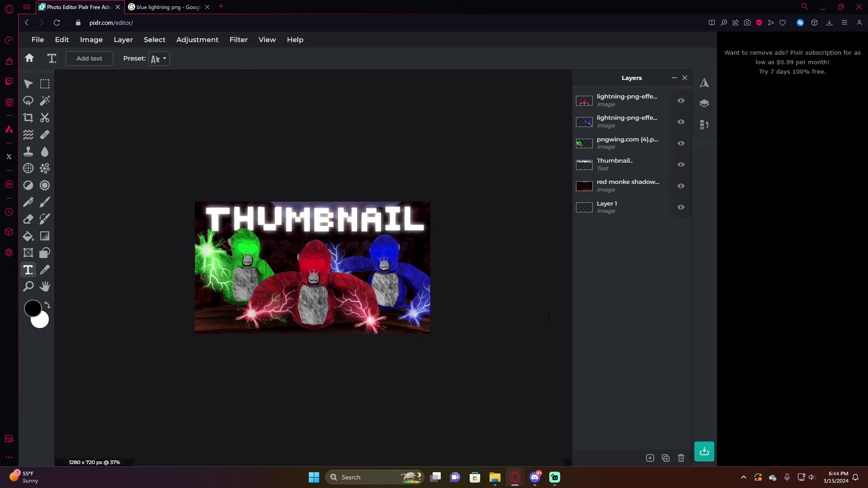